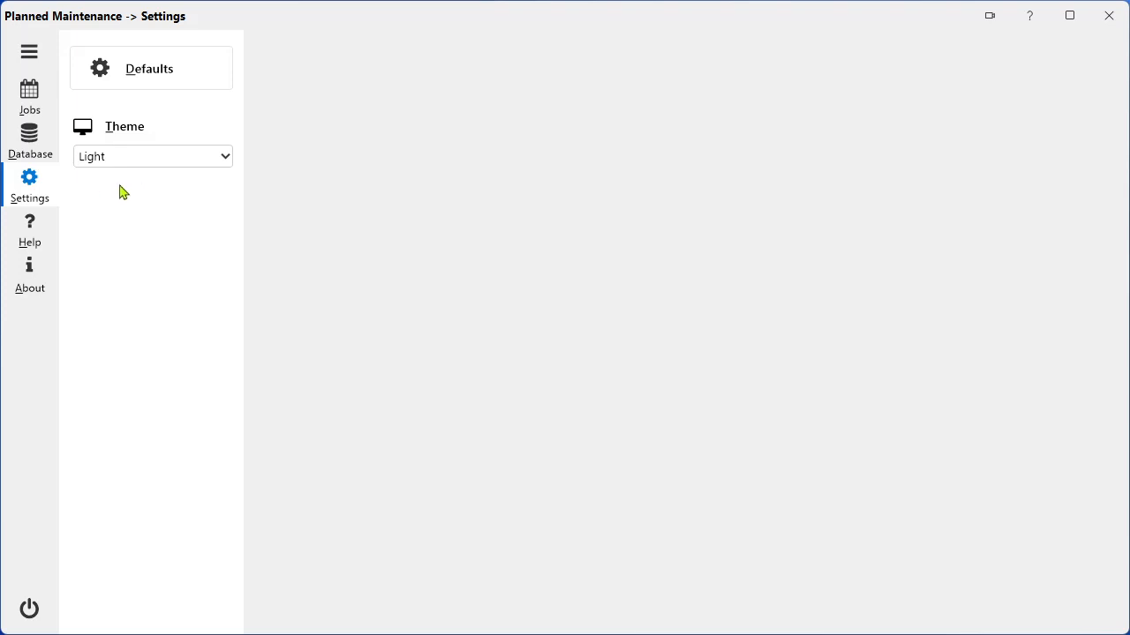
Try the Dark theme for the application, and return it to the Light theme.
{"action": "left_click", "coordinate": [146, 166]}
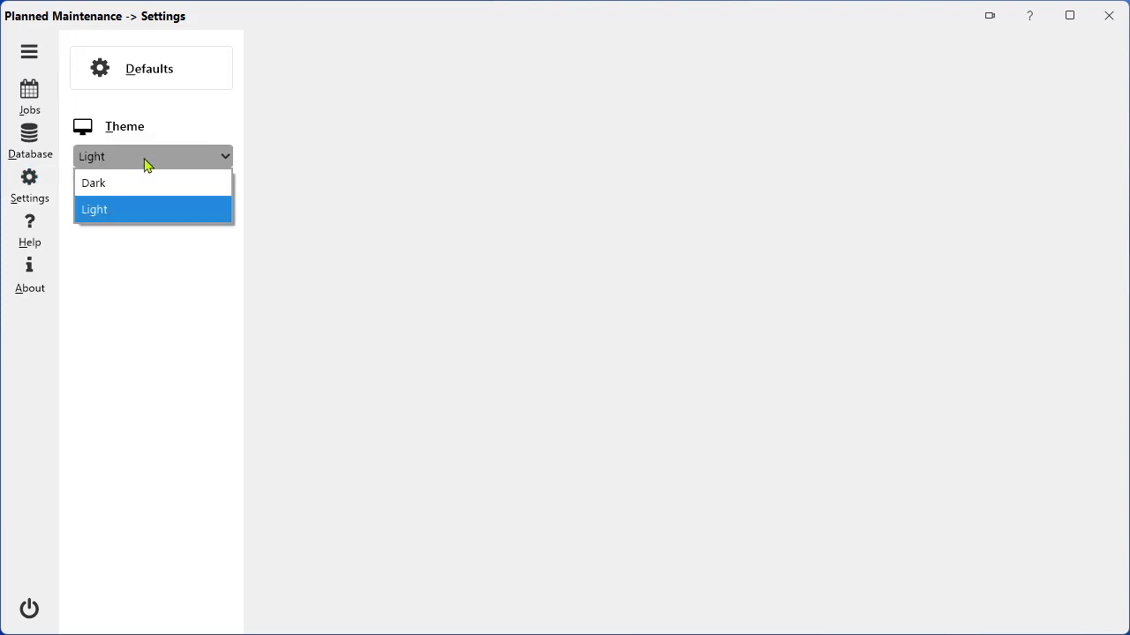
{"action": "left_click", "coordinate": [143, 182]}
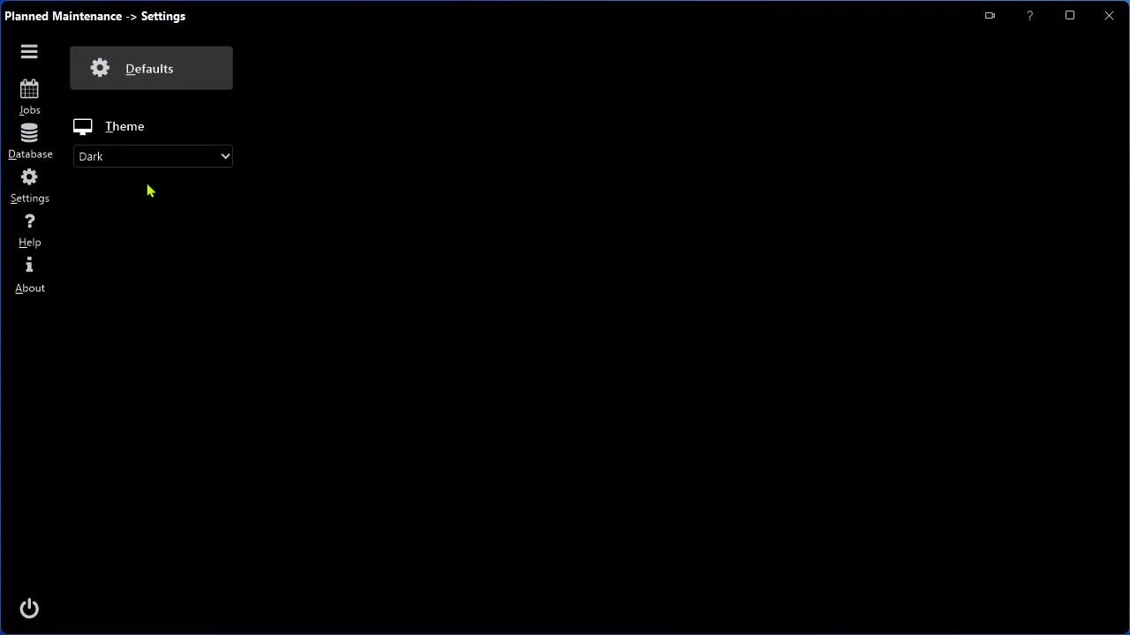
{"action": "left_click", "coordinate": [157, 166]}
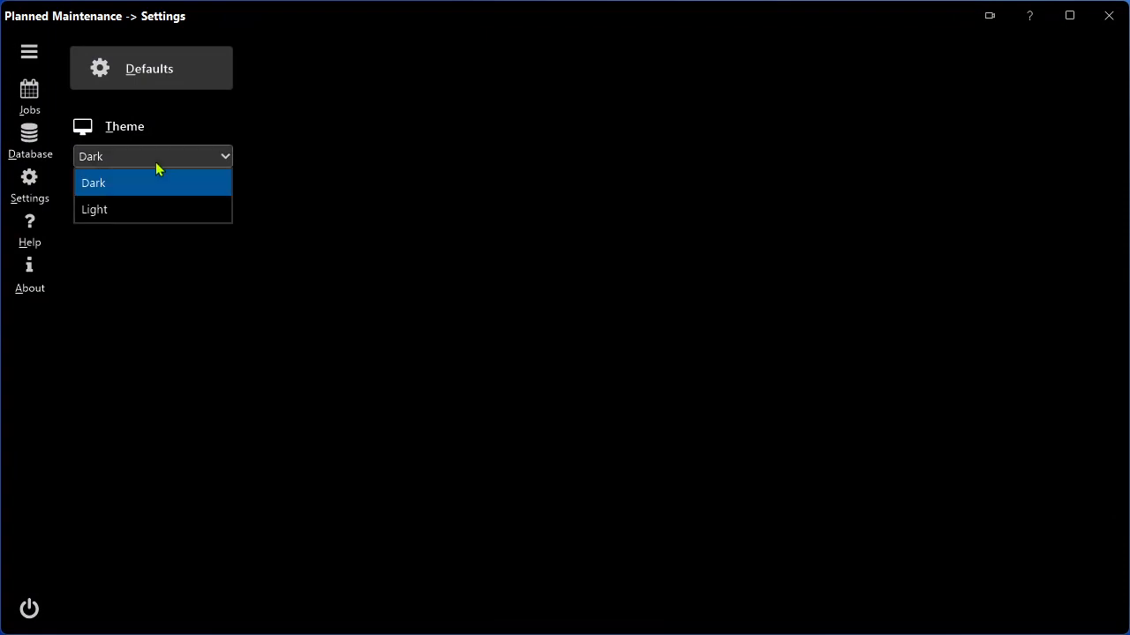
{"action": "left_click", "coordinate": [134, 211]}
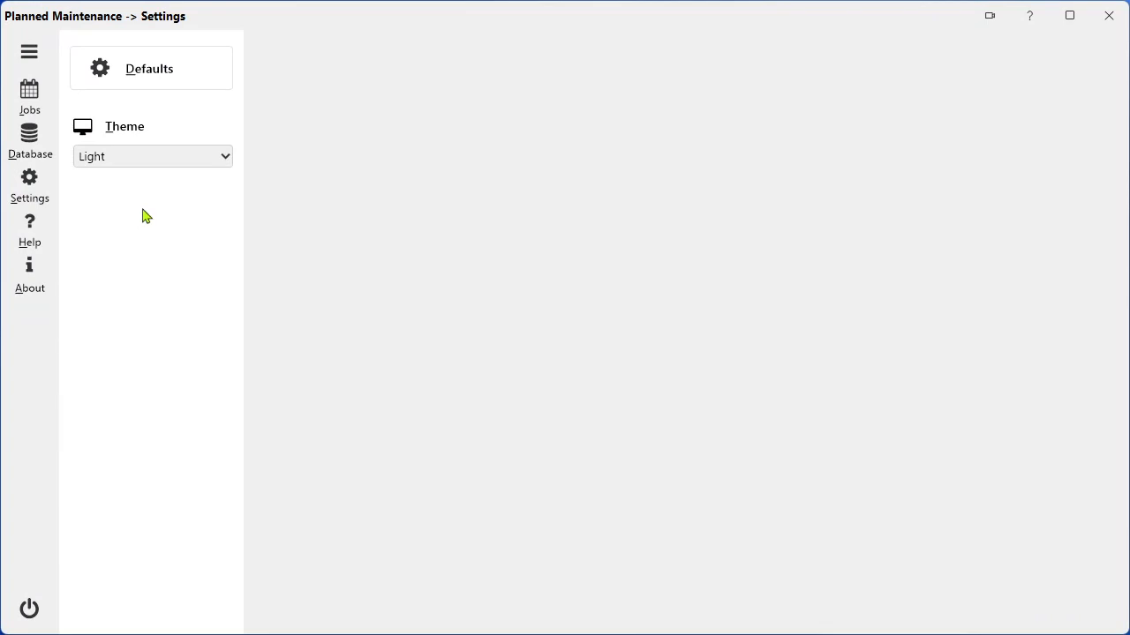
View the contents page of the program help, and close the help window.
{"action": "left_click", "coordinate": [33, 237]}
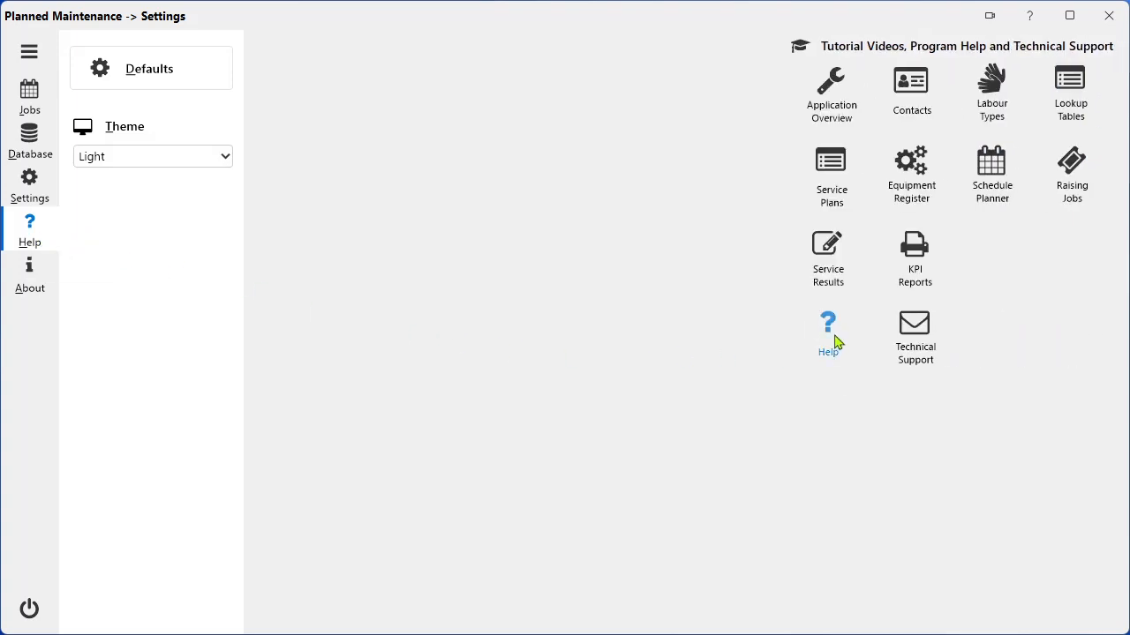
{"action": "left_click", "coordinate": [829, 333]}
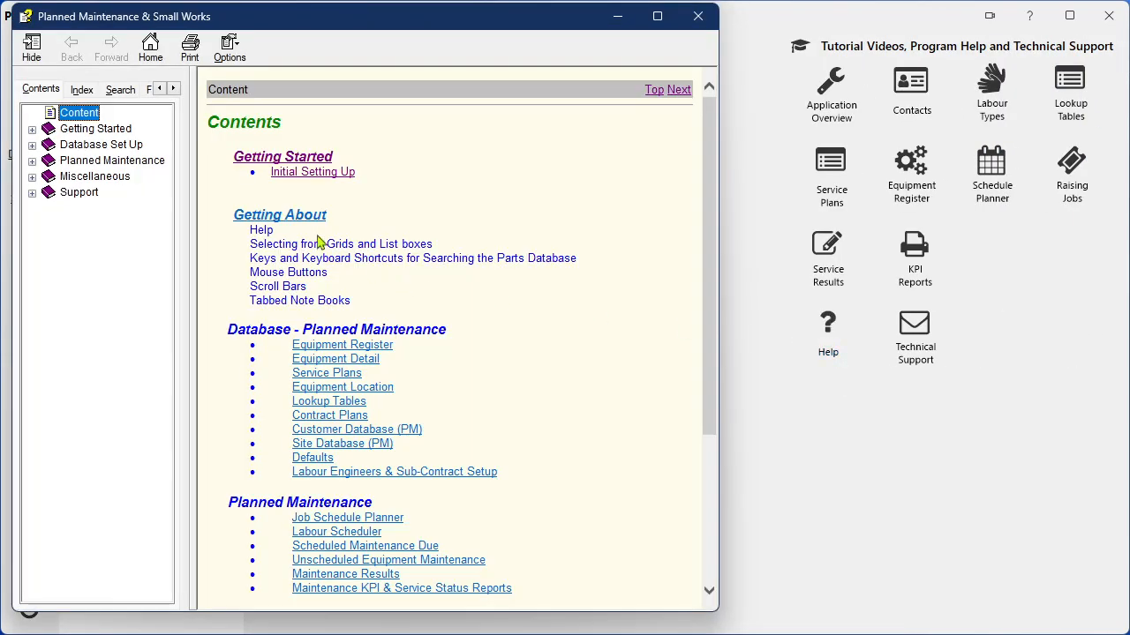
{"action": "left_click", "coordinate": [698, 16]}
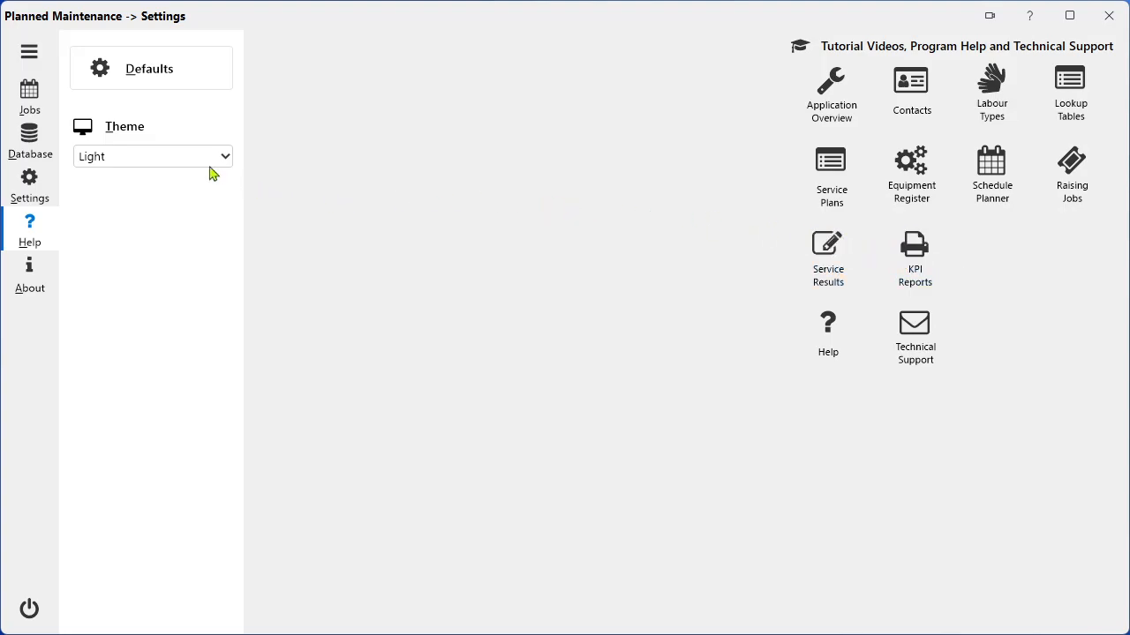
Open the Equipment & Service Plans database and filter the equipment register by the site Bedrock College.
{"action": "left_click", "coordinate": [41, 149]}
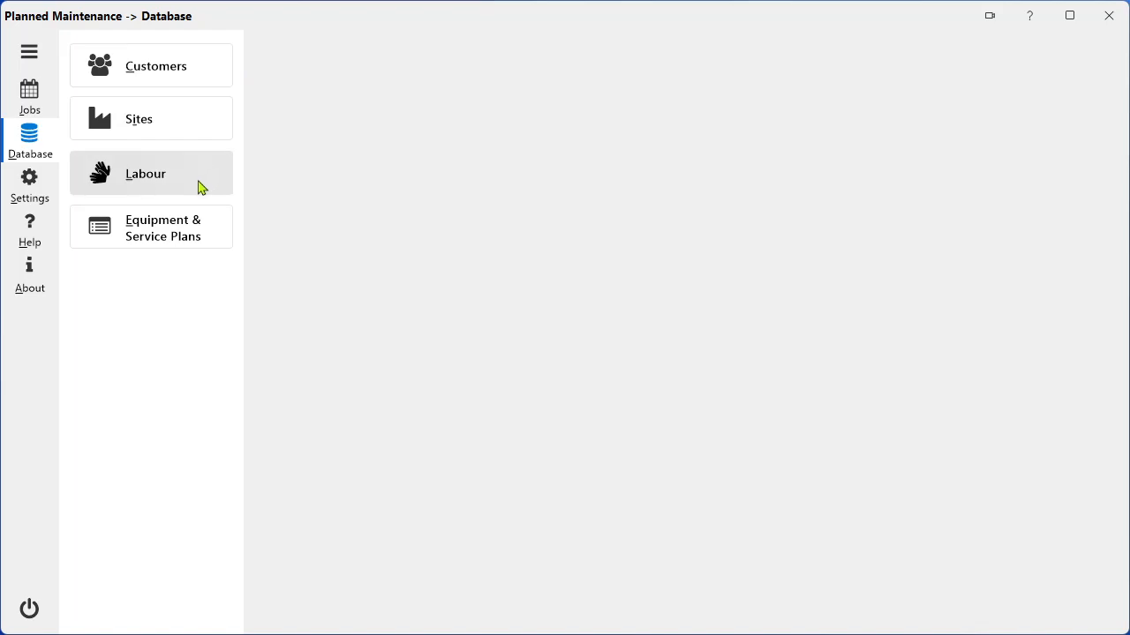
{"action": "left_click", "coordinate": [192, 234]}
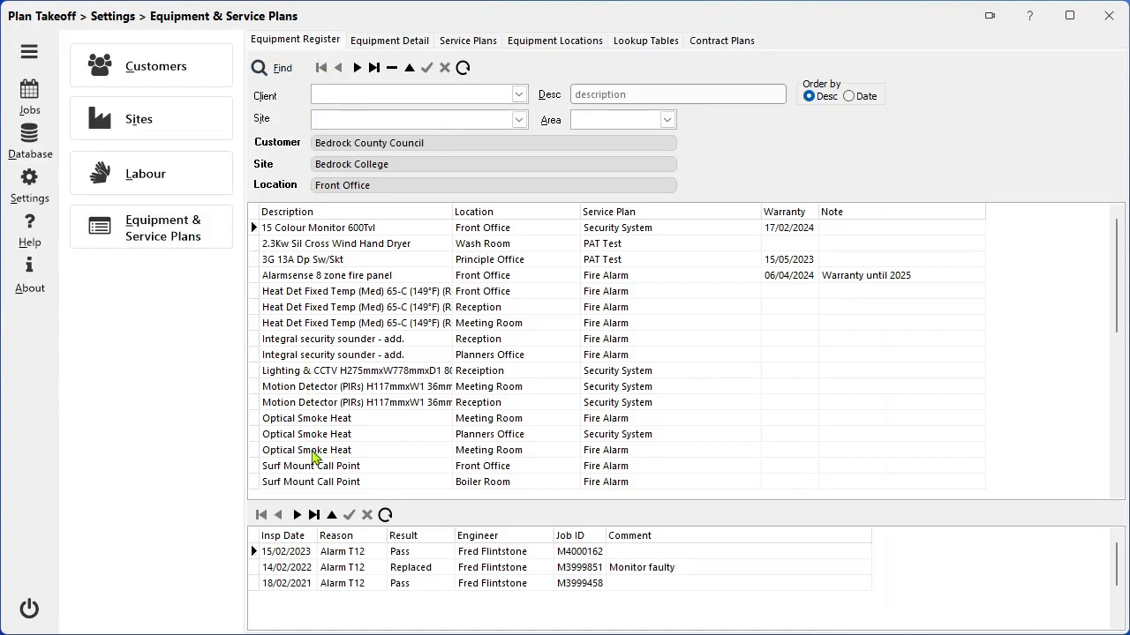
{"action": "left_click", "coordinate": [518, 120]}
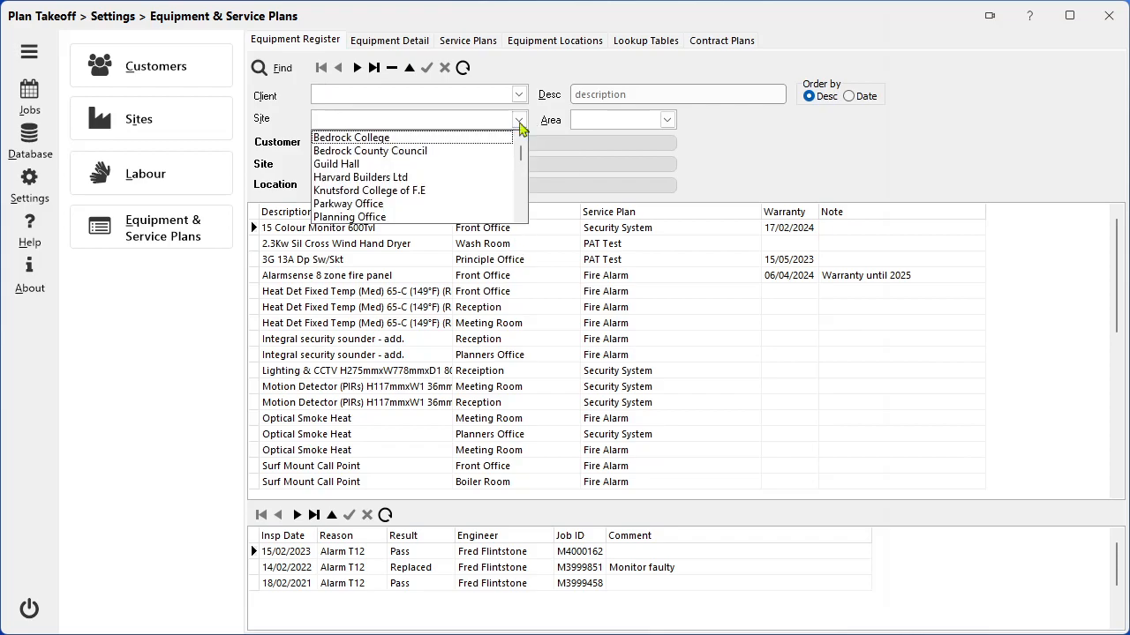
{"action": "left_click", "coordinate": [477, 140]}
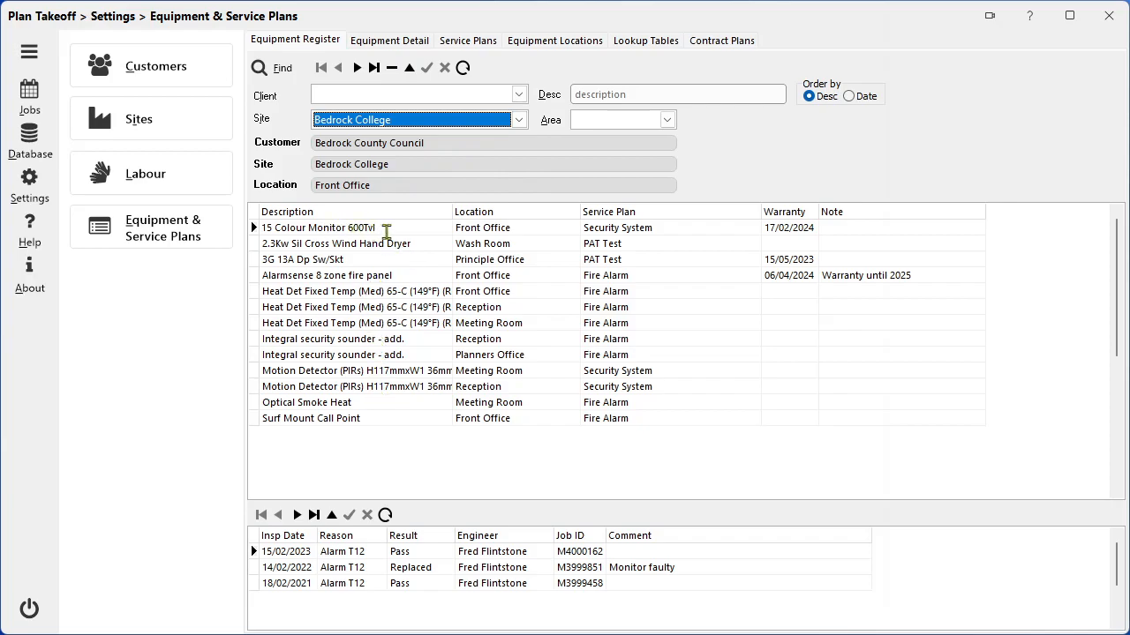
Open the equipment detail record of the 15 Colour Monitor 600Tvl from the register.
{"action": "left_click", "coordinate": [388, 228]}
{"action": "left_click_drag", "start_coordinate": [388, 228], "coordinate": [265, 228]}
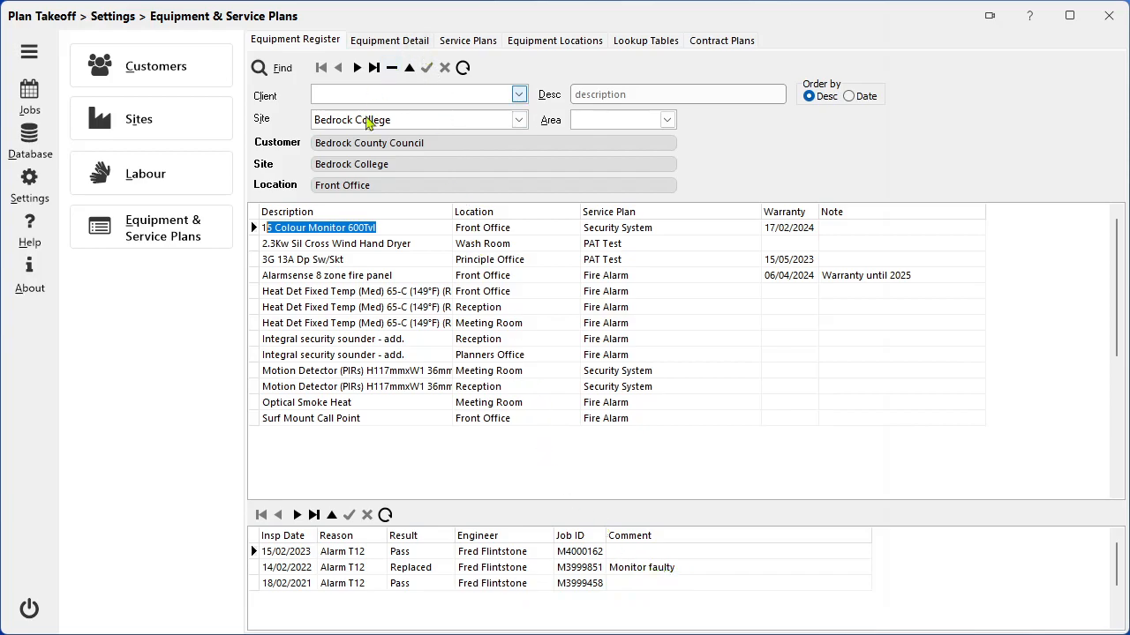
{"action": "left_click", "coordinate": [344, 226]}
{"action": "double_click", "coordinate": [344, 227]}
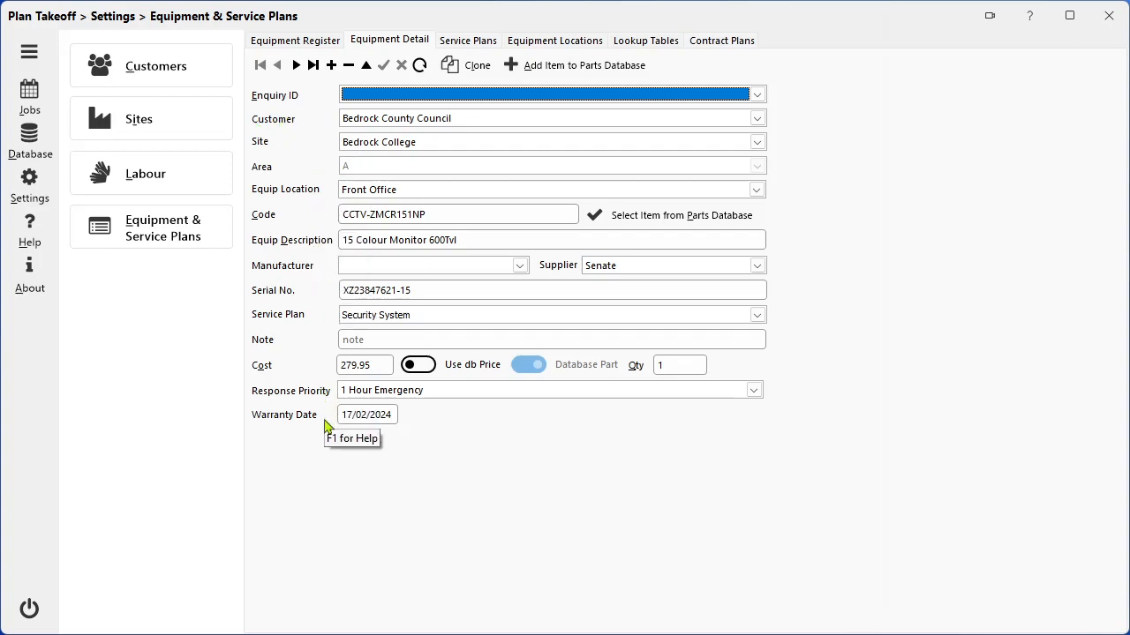
Review the service plans, equipment locations, lookup tables and contract plans one after another.
{"action": "left_click", "coordinate": [476, 44]}
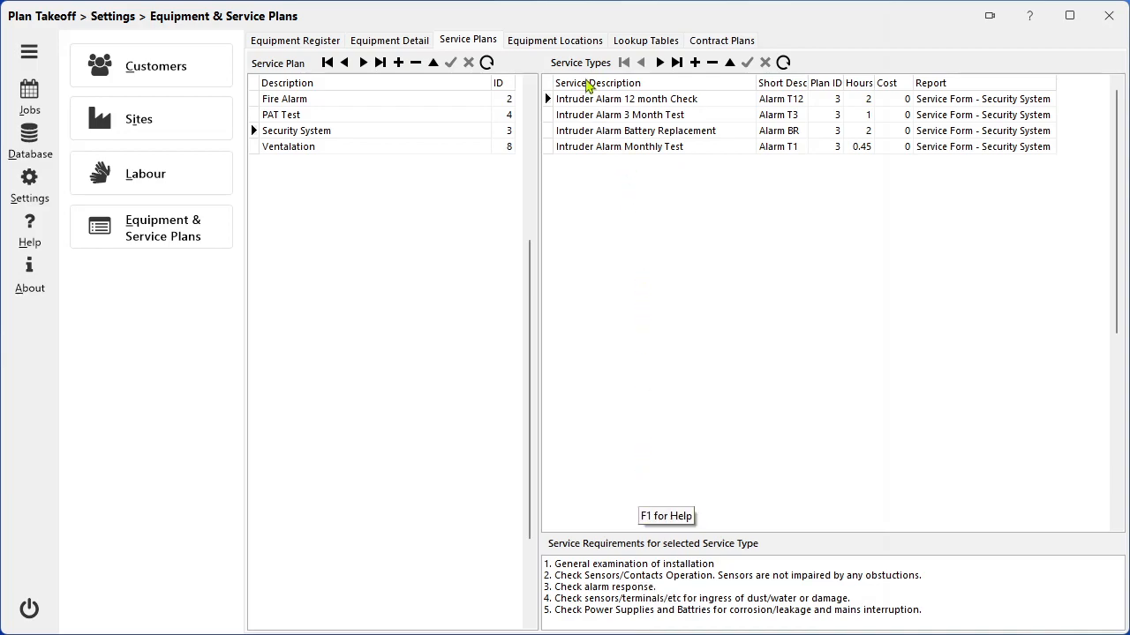
{"action": "left_click", "coordinate": [555, 41]}
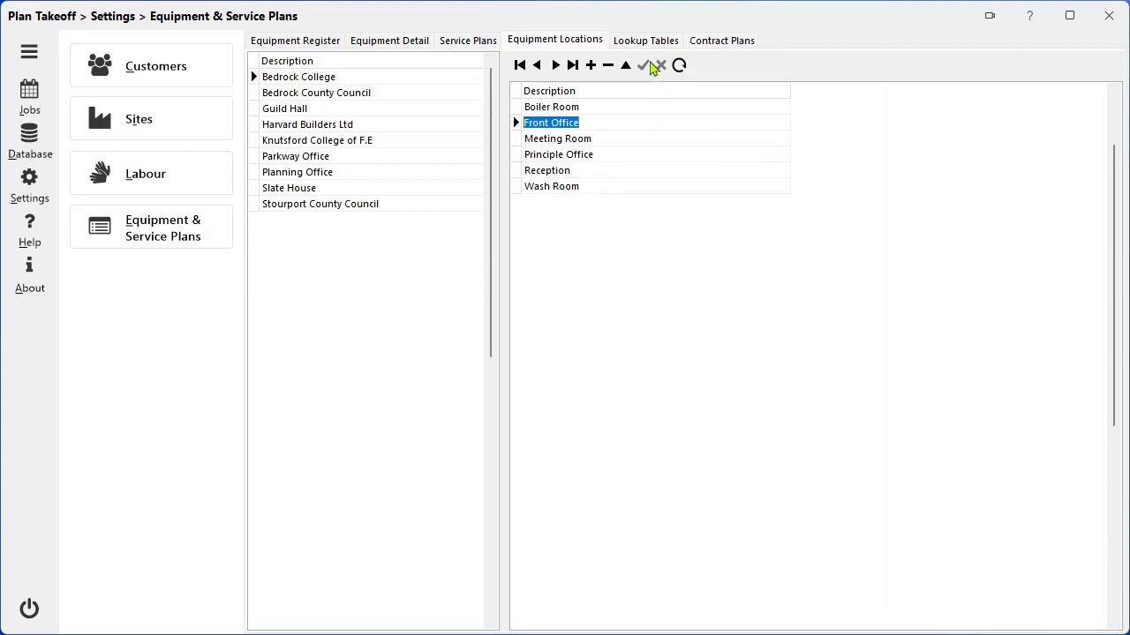
{"action": "left_click", "coordinate": [648, 42]}
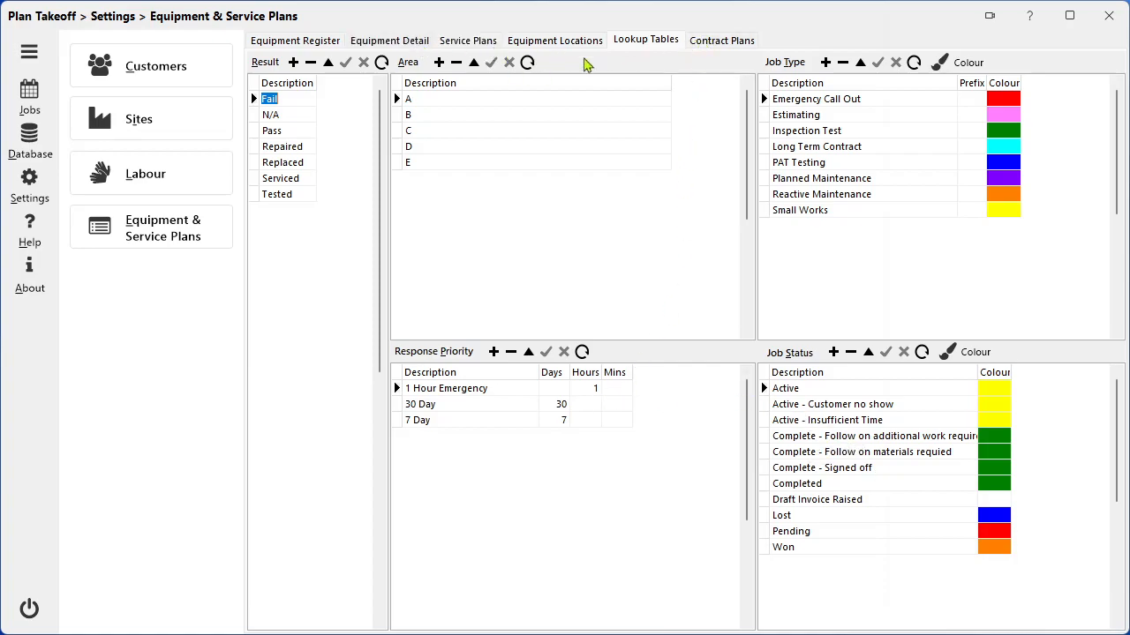
{"action": "left_click", "coordinate": [722, 42]}
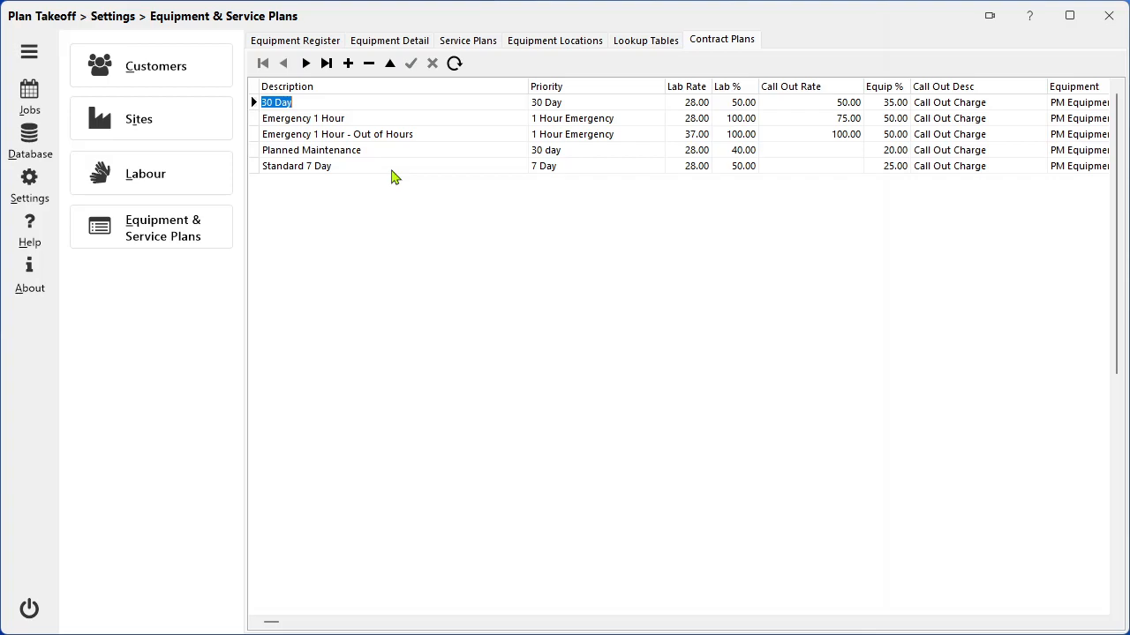
Open the job schedule planner and change its display to Day View.
{"action": "left_click", "coordinate": [37, 101]}
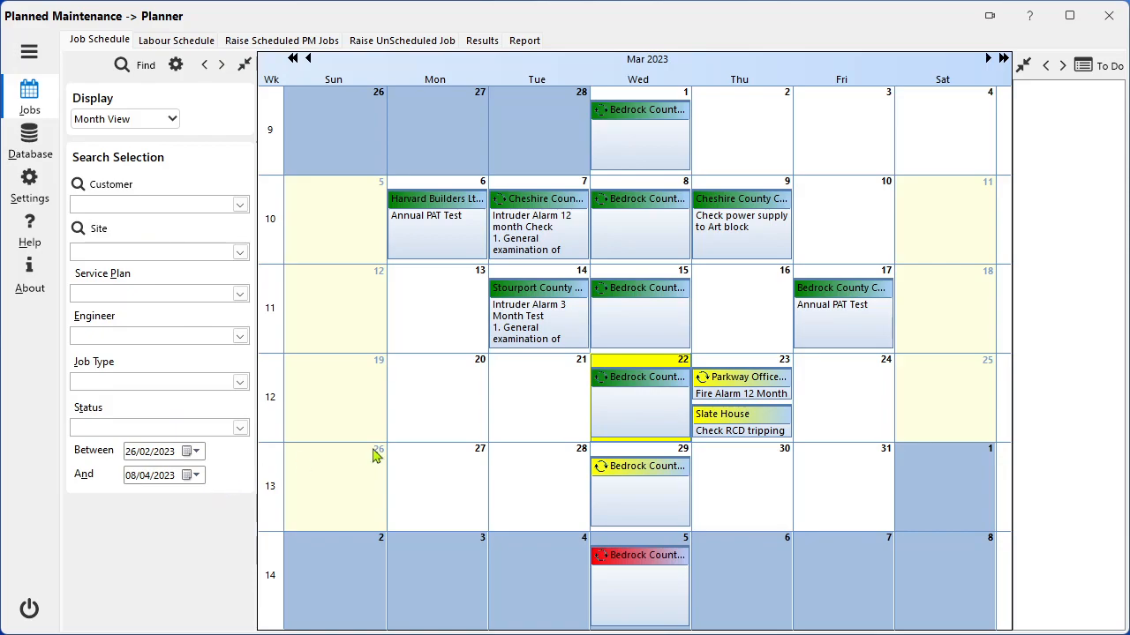
{"action": "left_click", "coordinate": [735, 366]}
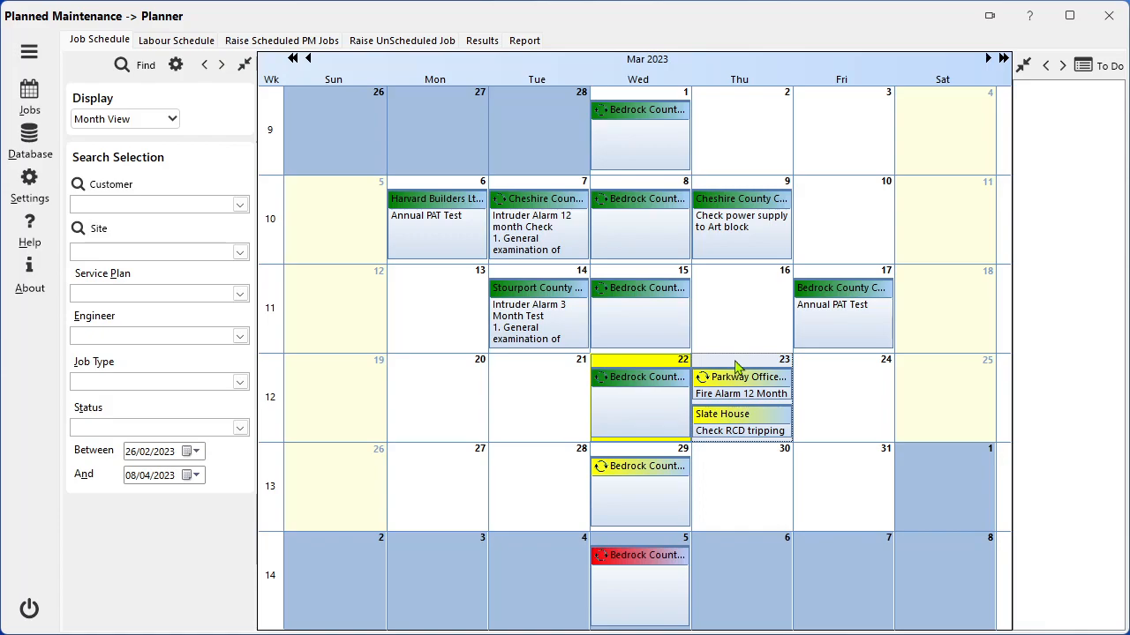
{"action": "left_click", "coordinate": [174, 122]}
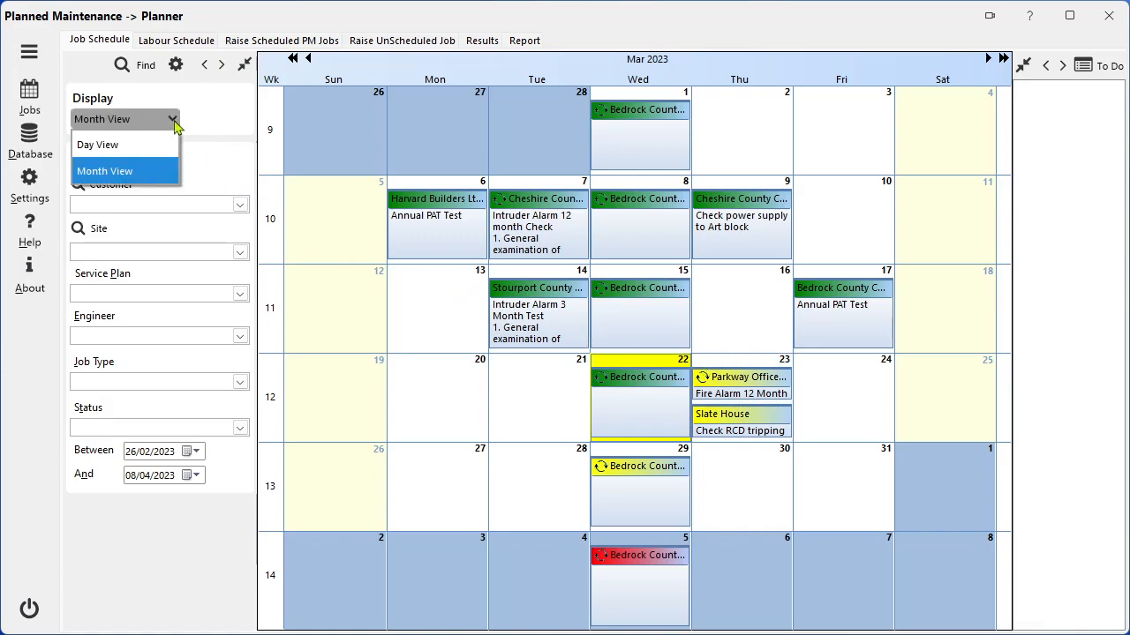
{"action": "left_click", "coordinate": [146, 148]}
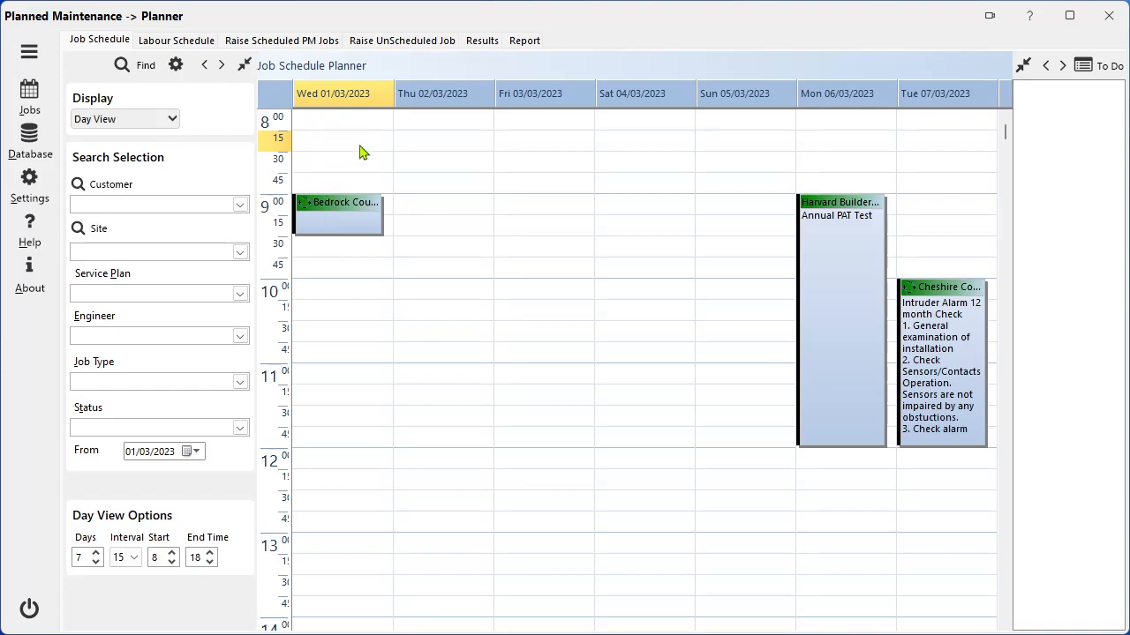
Extend the Harvard Builders Annual PAT Test on 06/03/2023 to start at 8:30, shift it to 8:45, and dismiss the confirmation without choosing an option.
{"action": "left_click", "coordinate": [847, 202]}
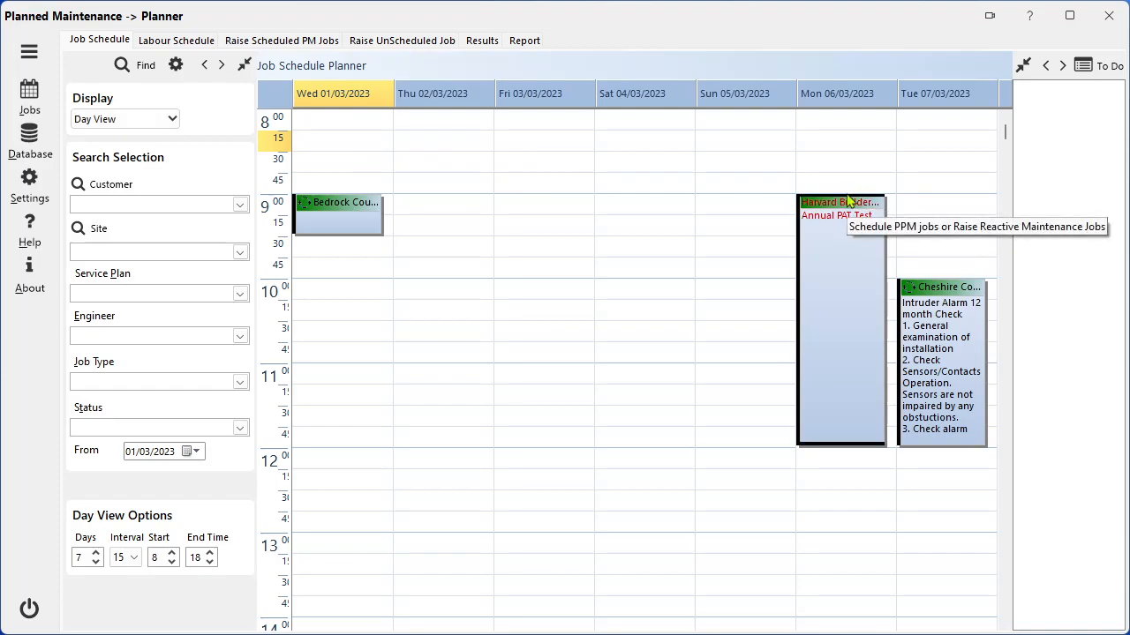
{"action": "left_click_drag", "start_coordinate": [844, 194], "coordinate": [844, 148]}
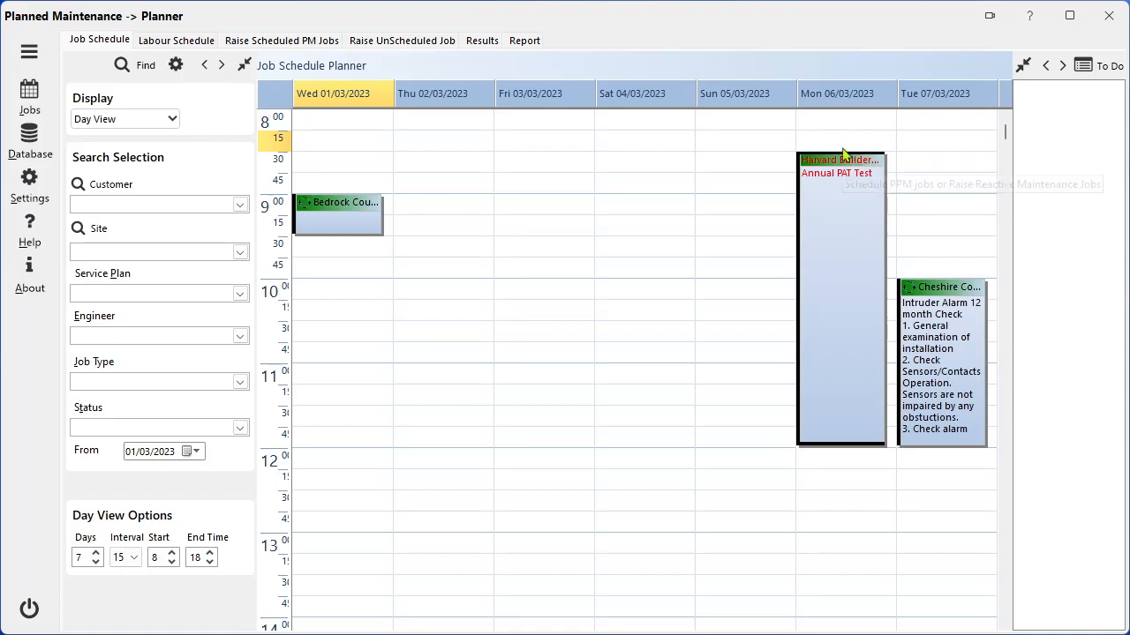
{"action": "left_click_drag", "start_coordinate": [839, 158], "coordinate": [827, 187]}
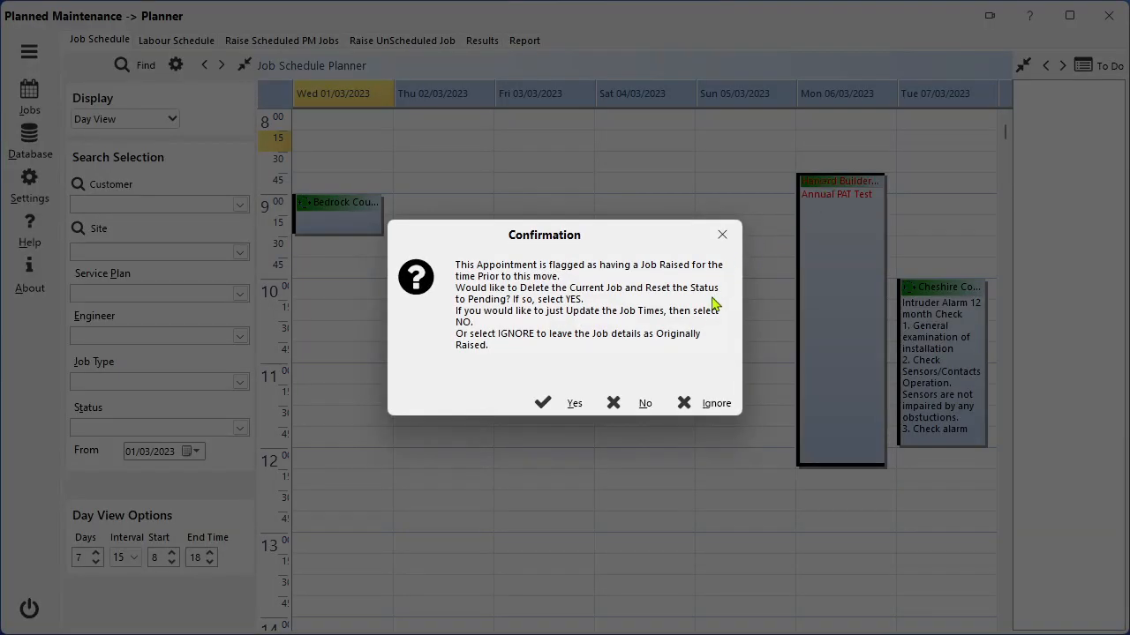
{"action": "left_click", "coordinate": [720, 235]}
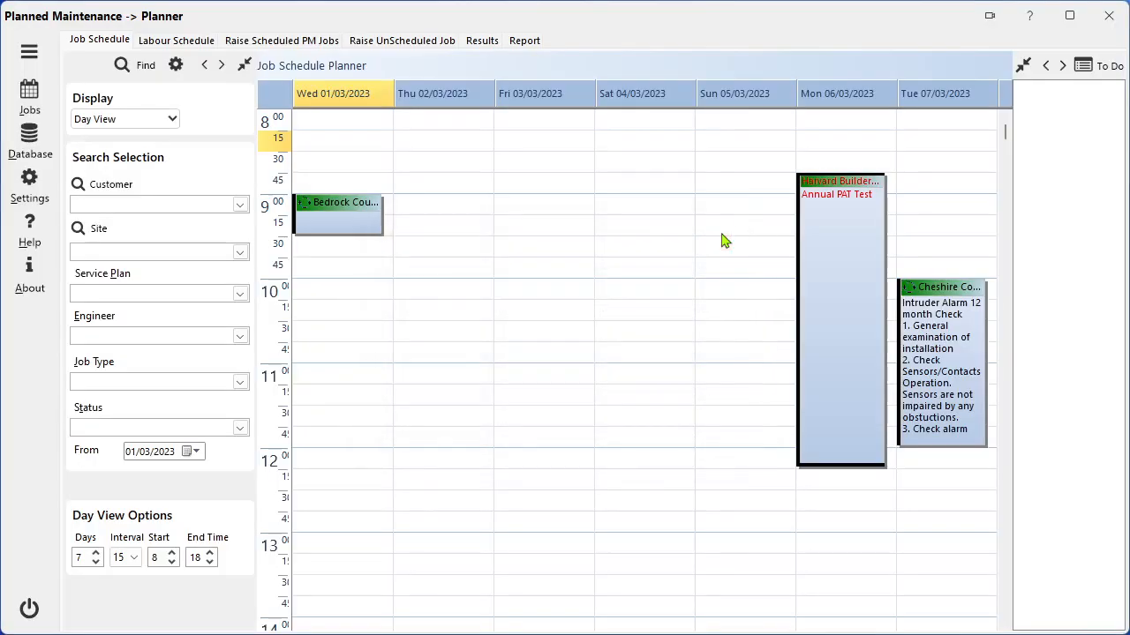
Return the job schedule to Month View and start a new appointment on 30 March 2023.
{"action": "left_click", "coordinate": [173, 120]}
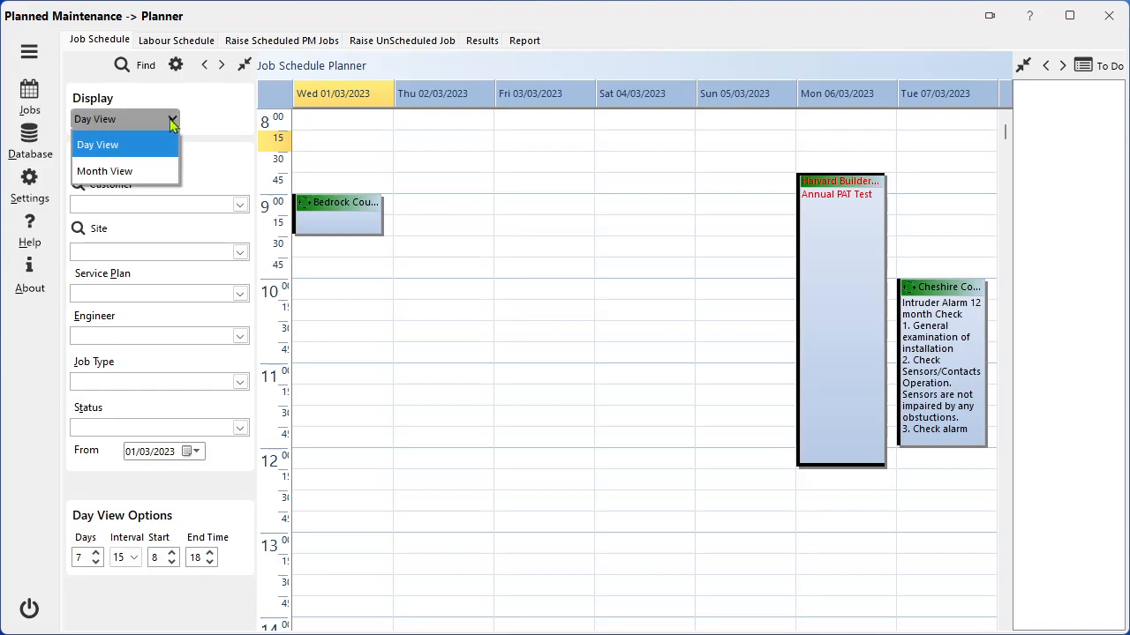
{"action": "left_click", "coordinate": [123, 172]}
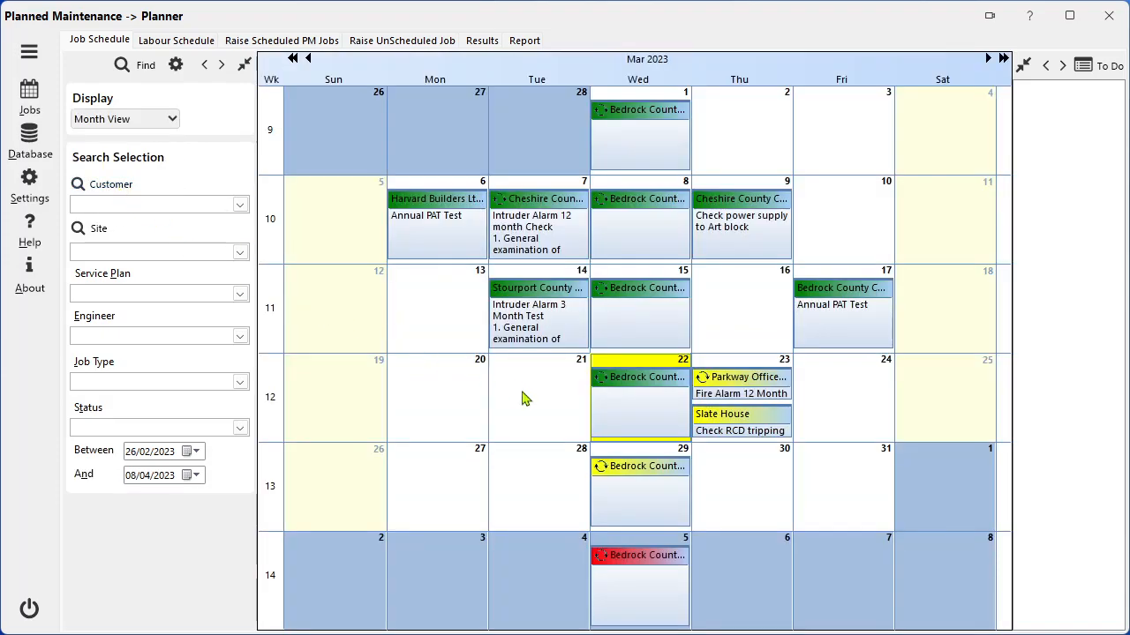
{"action": "double_click", "coordinate": [731, 481]}
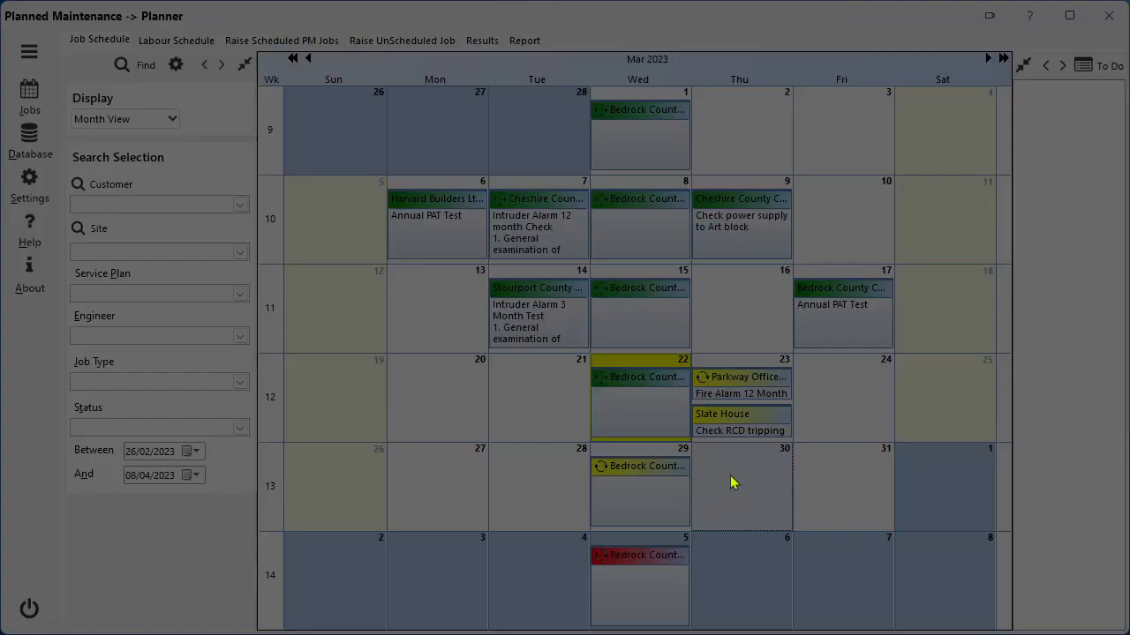
{"action": "left_click", "coordinate": [565, 413]}
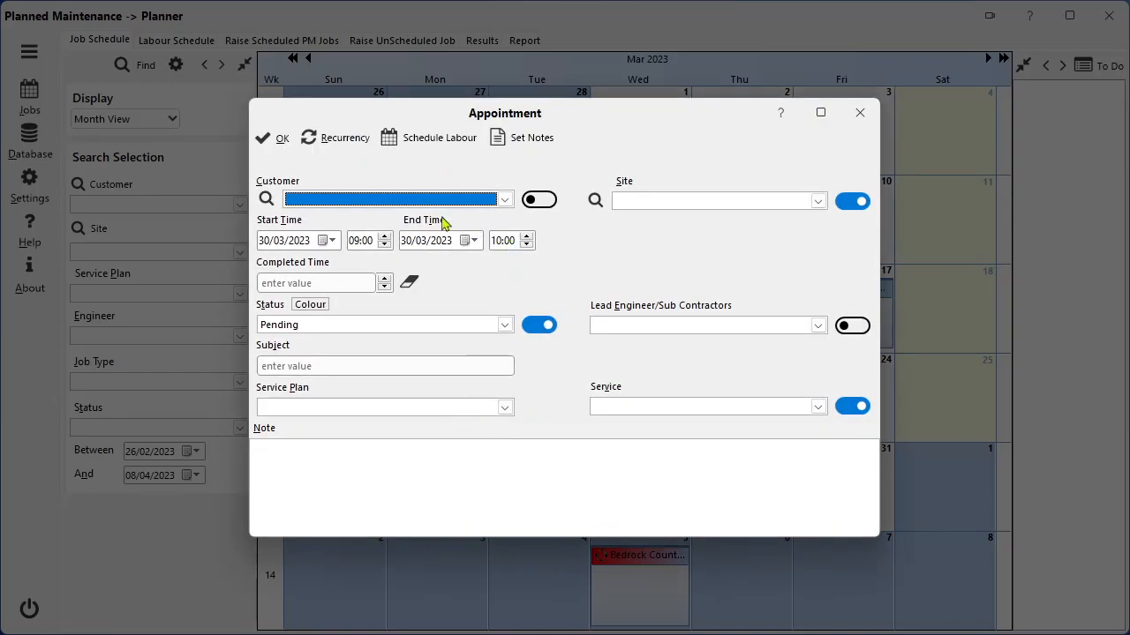
Set the appointment's customer to Bedrock County Council and look up Bedrock College as its site.
{"action": "left_click", "coordinate": [506, 200]}
{"action": "left_click", "coordinate": [430, 217]}
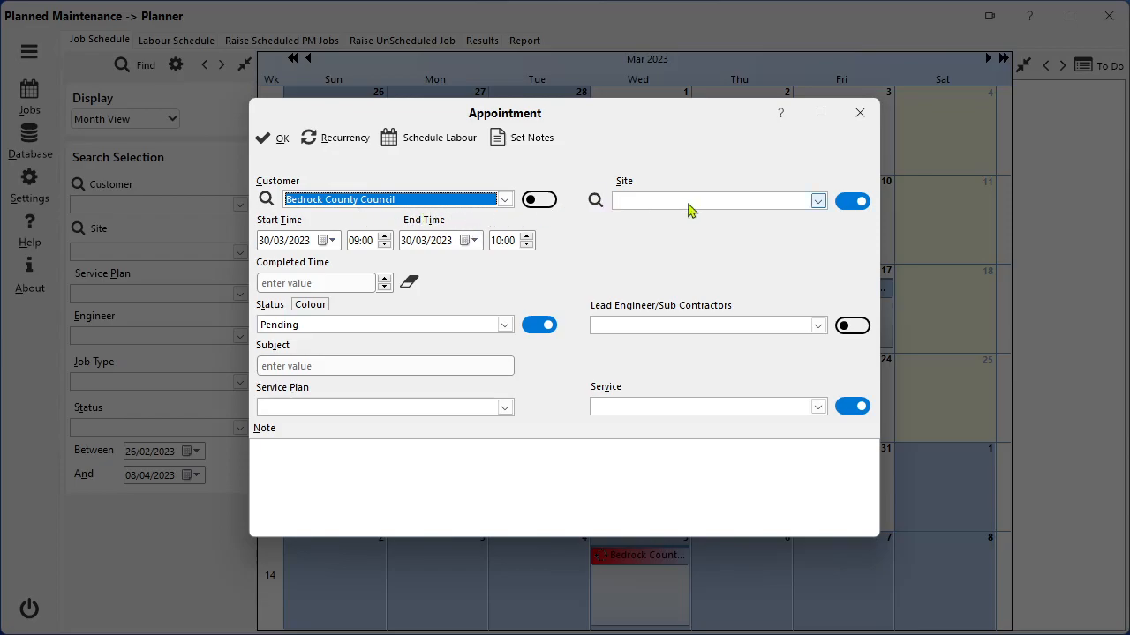
{"action": "left_click", "coordinate": [594, 202]}
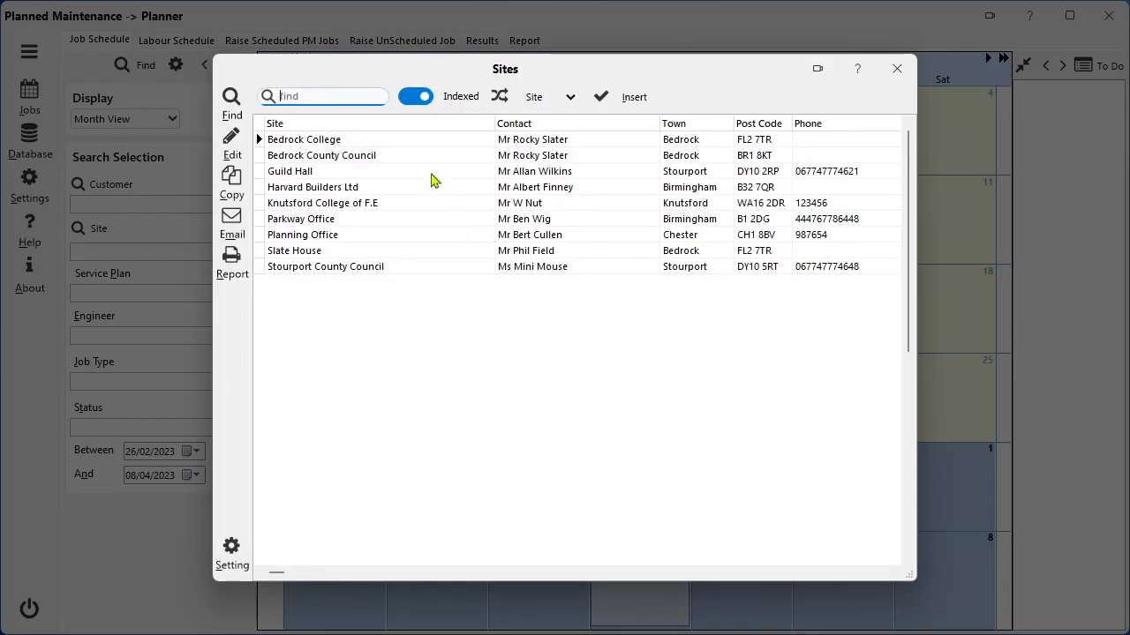
{"action": "double_click", "coordinate": [401, 141]}
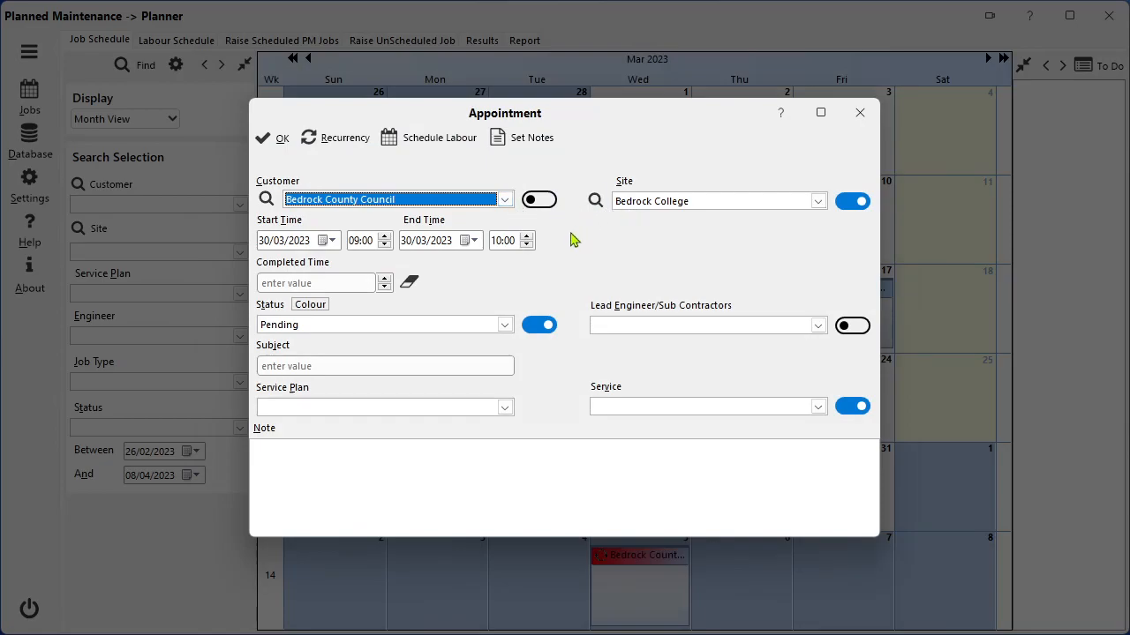
Assign the second listed engineer as the appointment's lead and set the service plan to Security System.
{"action": "left_click", "coordinate": [817, 326]}
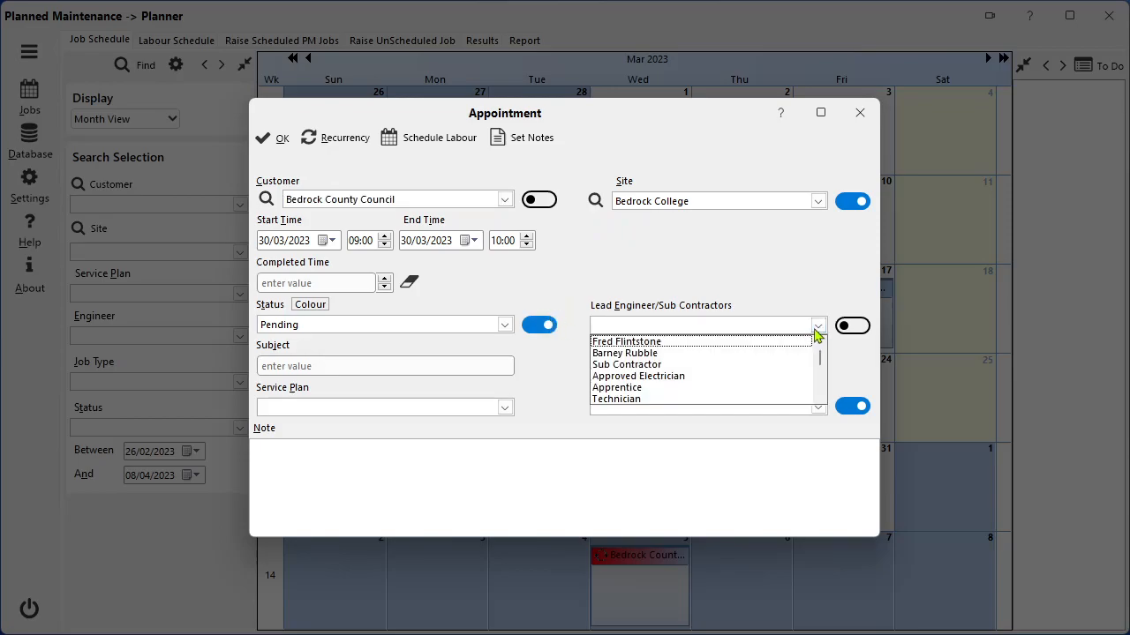
{"action": "left_click", "coordinate": [664, 354]}
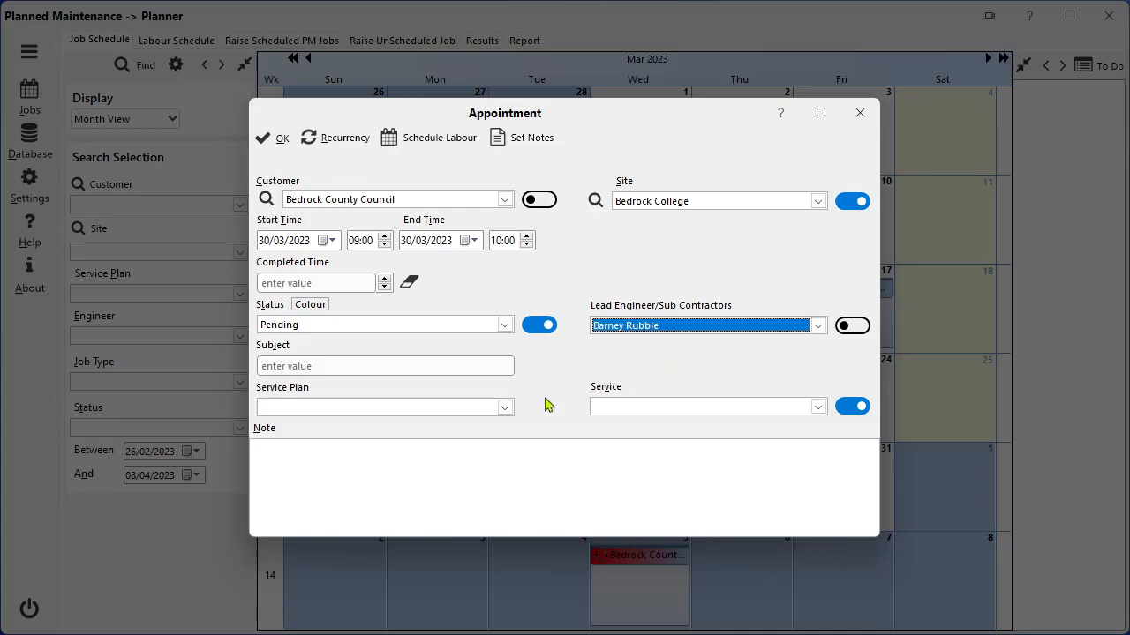
{"action": "left_click", "coordinate": [505, 408]}
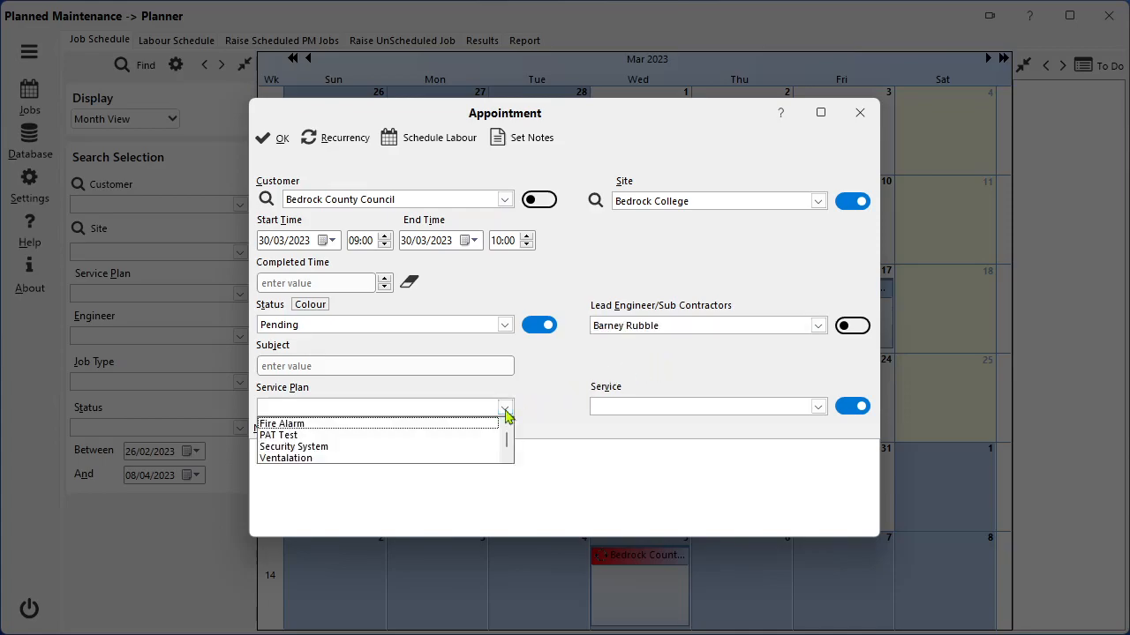
{"action": "left_click", "coordinate": [326, 448]}
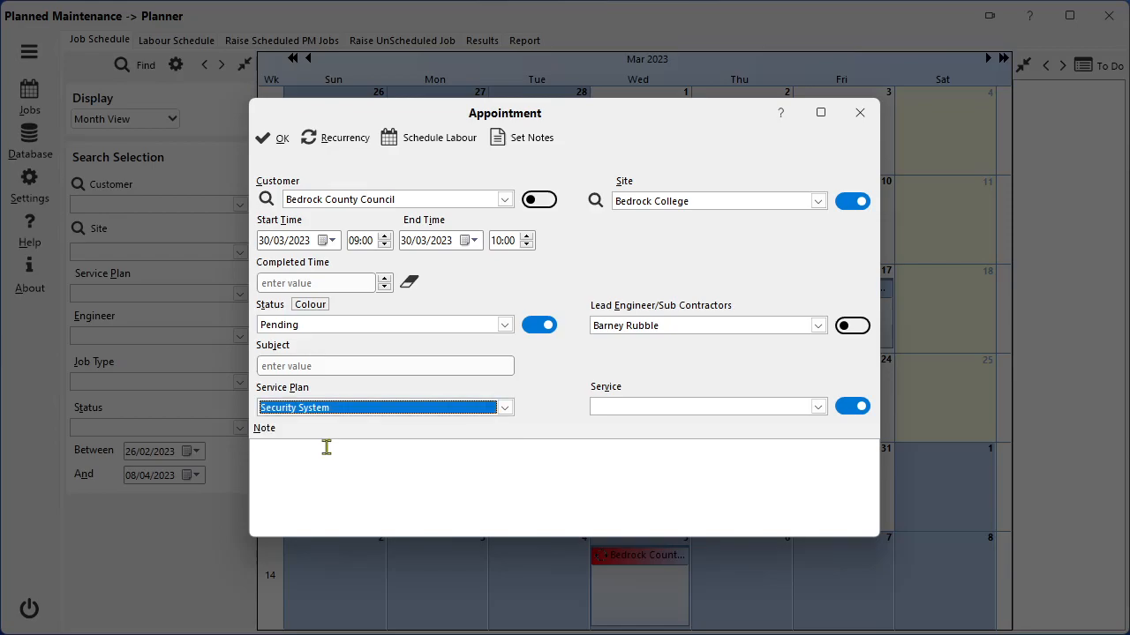
Set the appointment's service to Intruder Alarm 12 month Check and fill in its note from that service.
{"action": "left_click", "coordinate": [711, 408]}
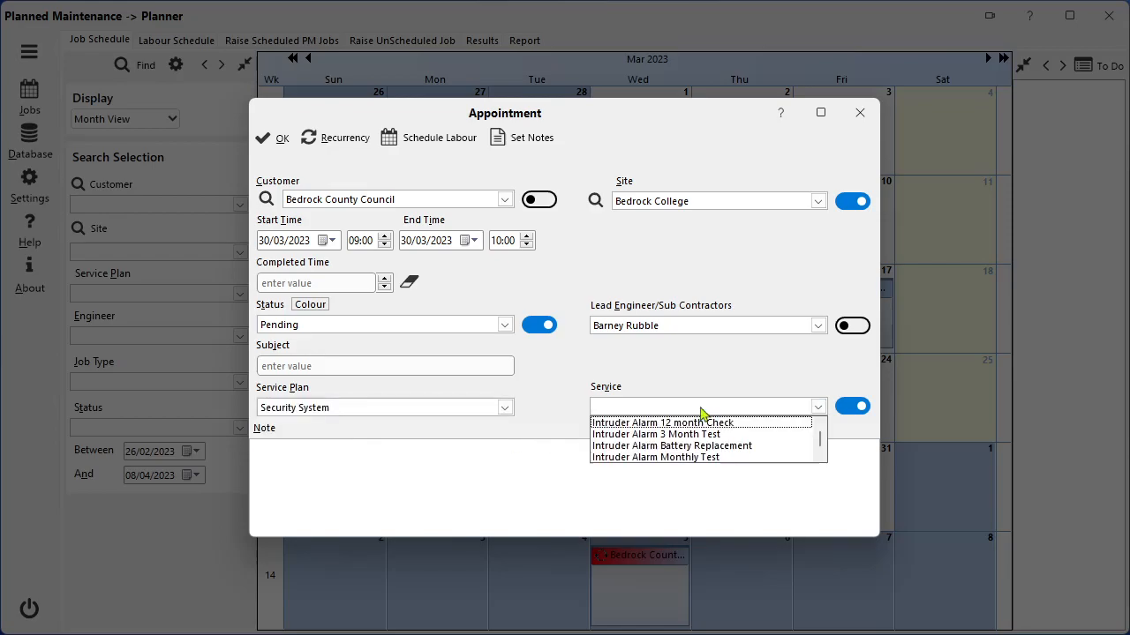
{"action": "left_click", "coordinate": [724, 424]}
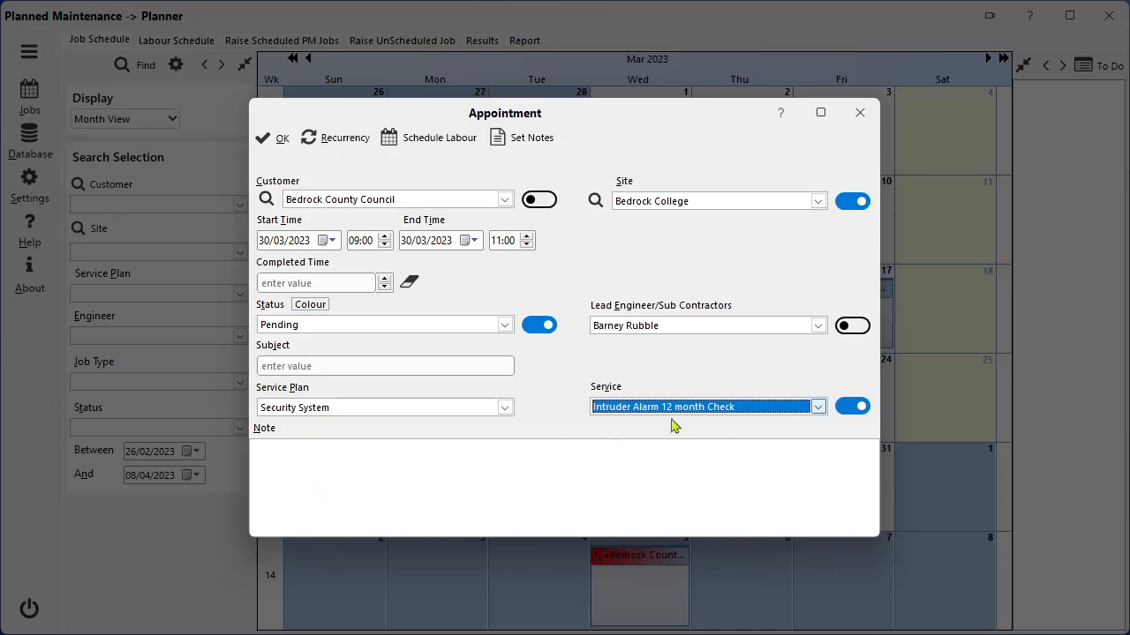
{"action": "left_click", "coordinate": [539, 144]}
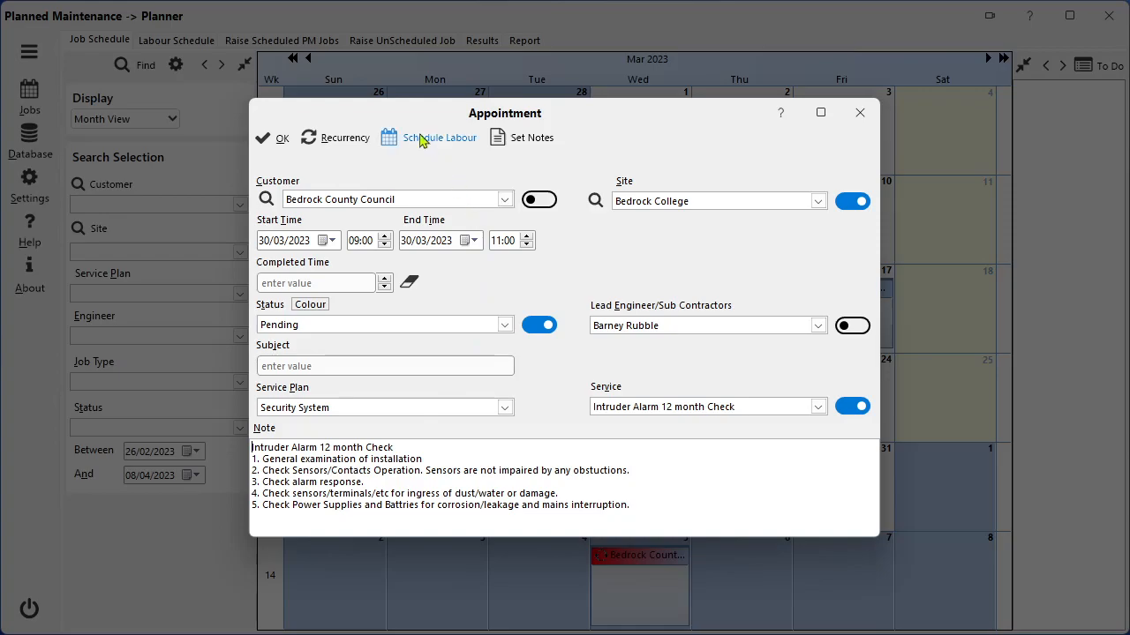
Make the appointment recur yearly on the same day of the year for 5 occurrences.
{"action": "left_click", "coordinate": [352, 142]}
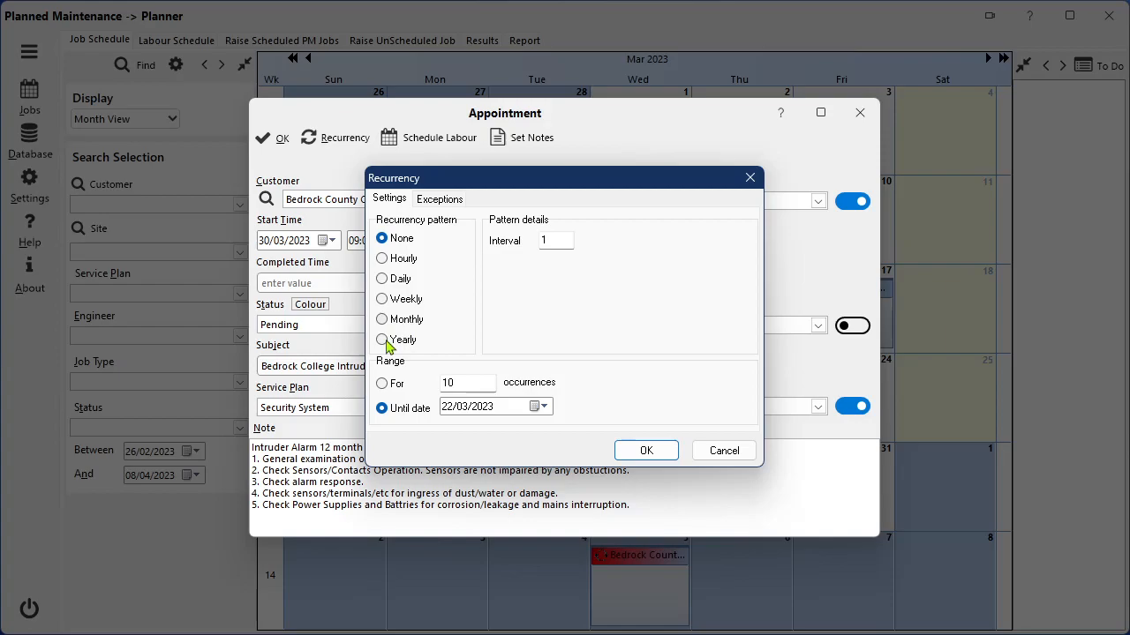
{"action": "left_click", "coordinate": [385, 341]}
{"action": "left_click", "coordinate": [513, 270]}
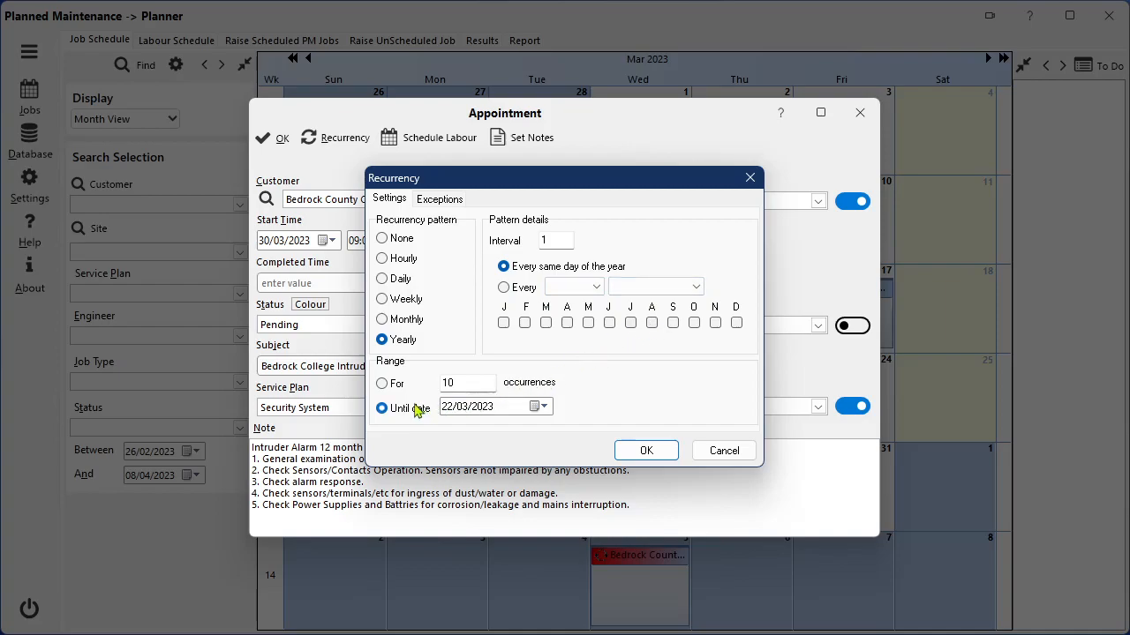
{"action": "left_click", "coordinate": [384, 385]}
{"action": "left_click_drag", "start_coordinate": [488, 382], "coordinate": [432, 382]}
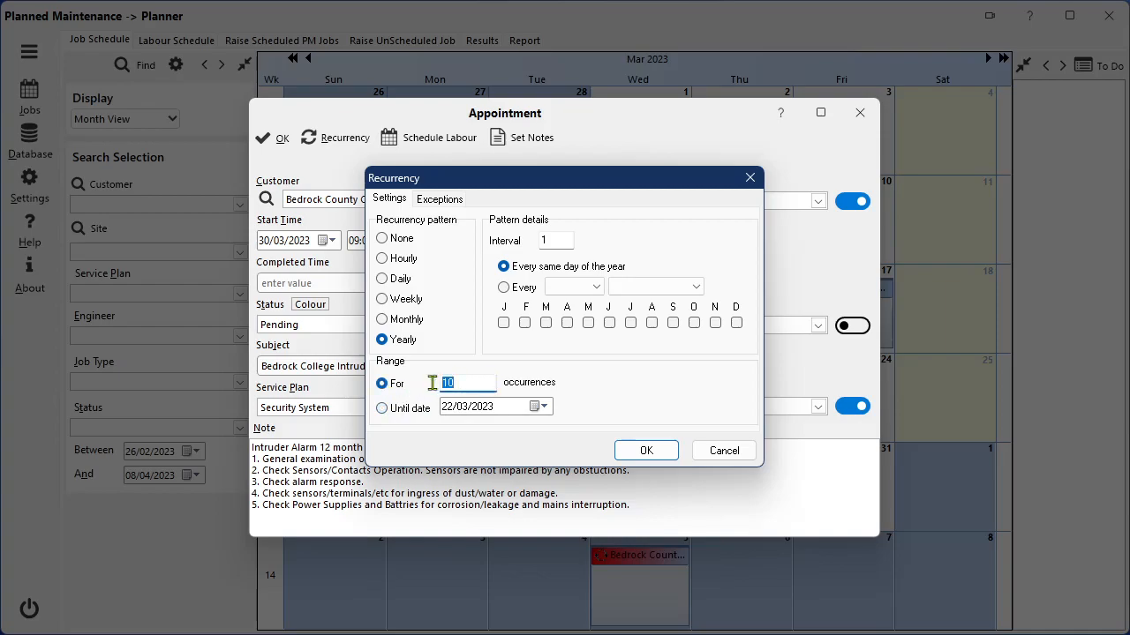
{"action": "type", "text": "5"}
{"action": "left_click", "coordinate": [642, 451]}
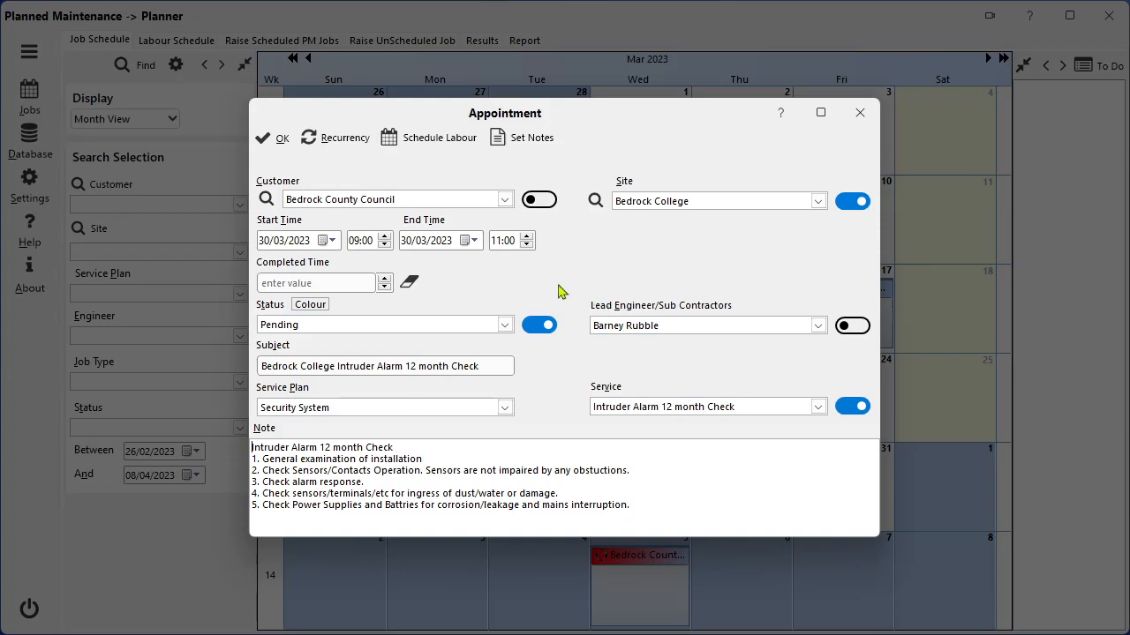
Book the lead engineer's labour for 30/03/2023 from 09:00 to 11:00 with automatically set recurrency, and save the maintenance appointment.
{"action": "left_click", "coordinate": [447, 146]}
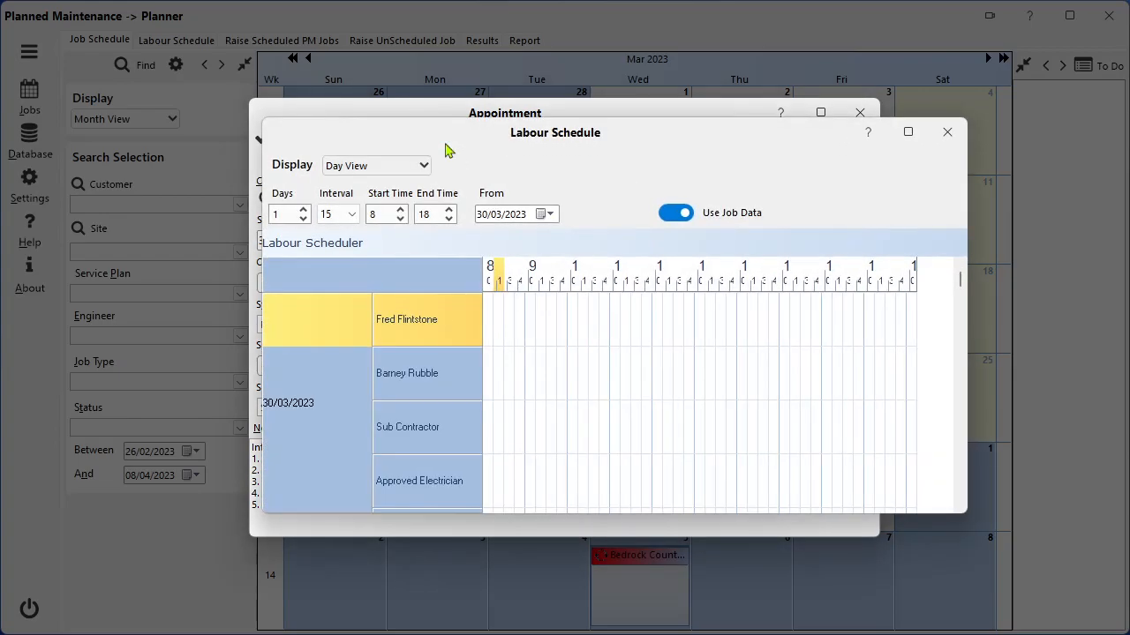
{"action": "double_click", "coordinate": [539, 380]}
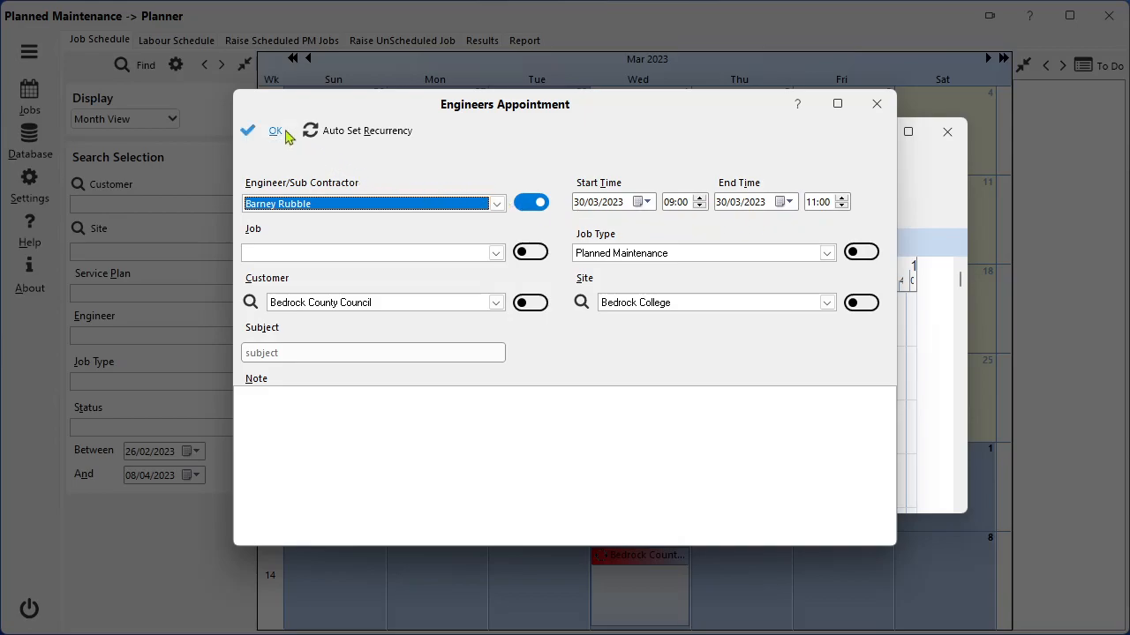
{"action": "left_click", "coordinate": [348, 136]}
{"action": "left_click", "coordinate": [273, 133]}
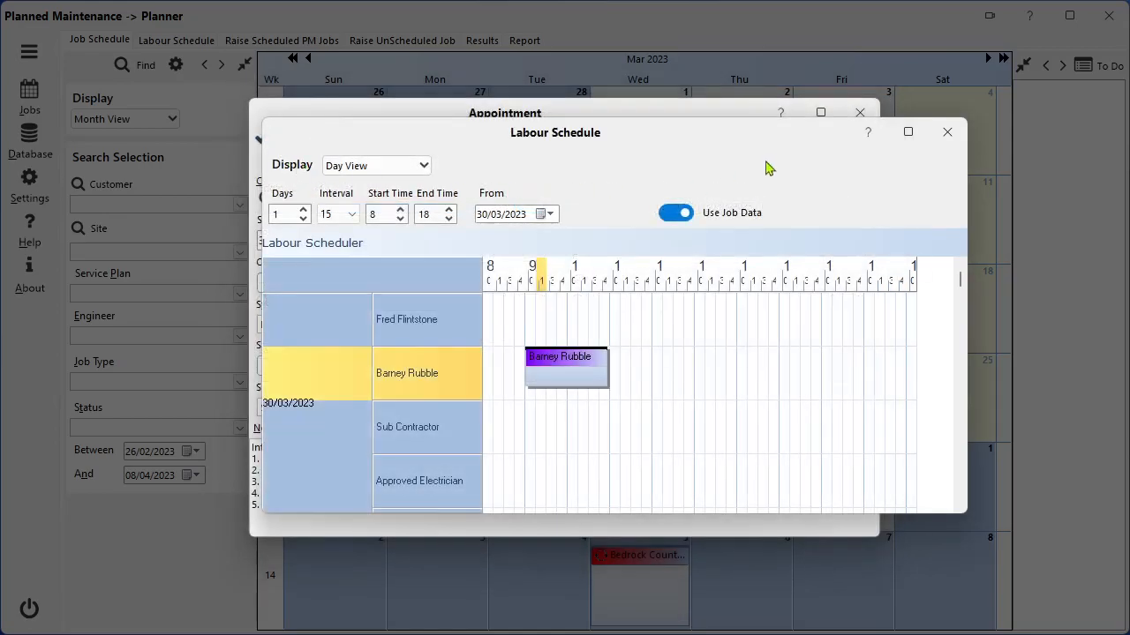
{"action": "left_click", "coordinate": [948, 132]}
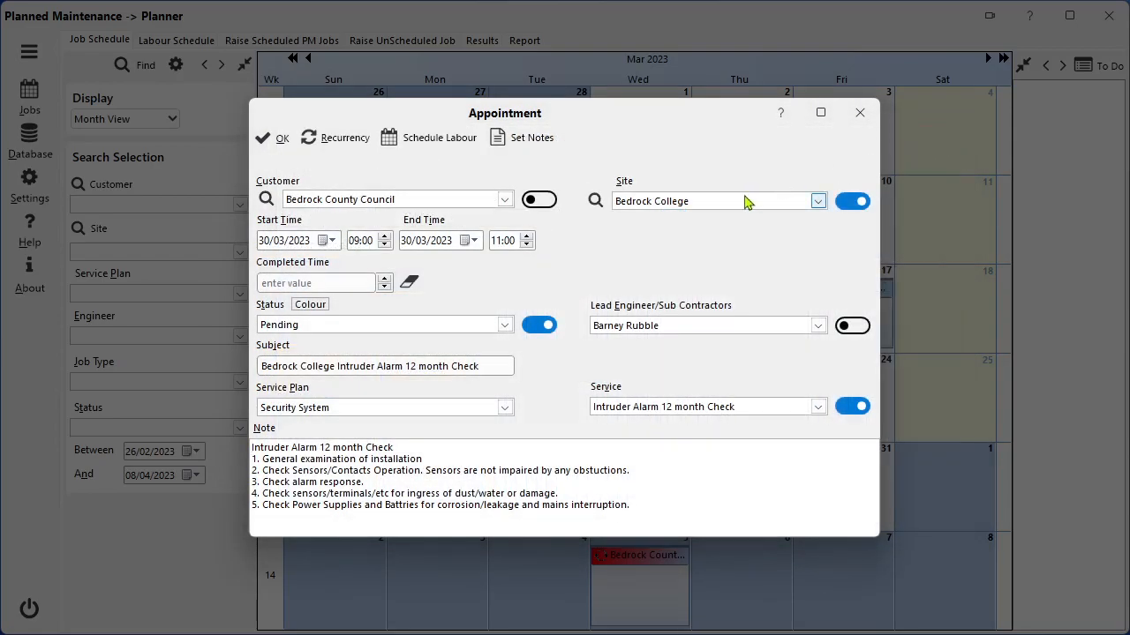
{"action": "left_click", "coordinate": [282, 140]}
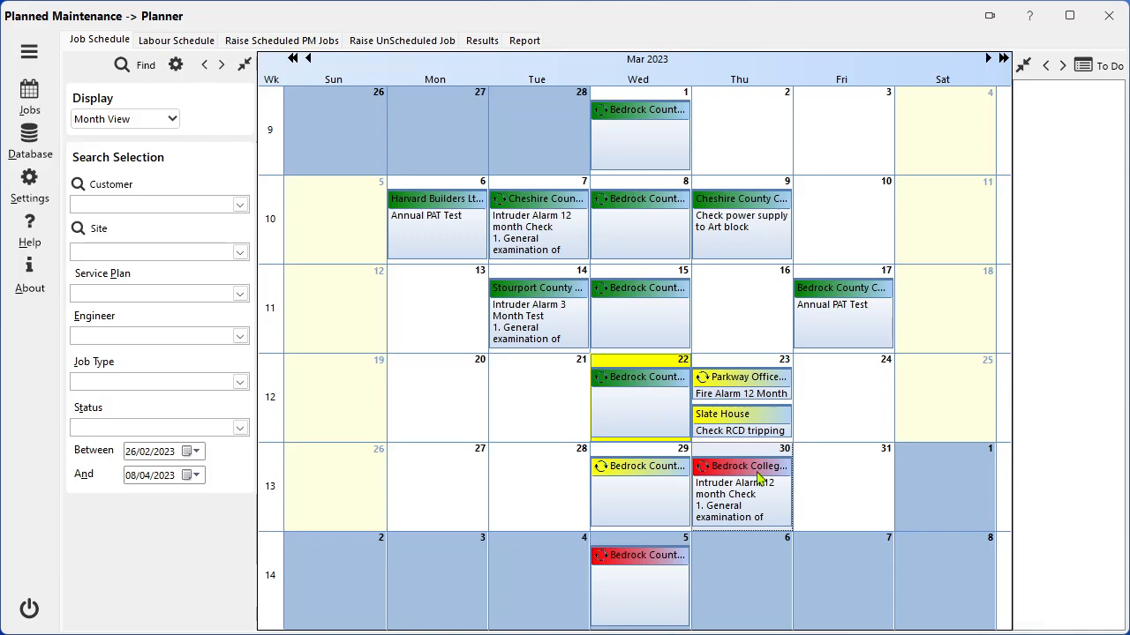
Start a reactive or small works appointment on 31 March 2023 and set its job type to Reactive Maintenance.
{"action": "double_click", "coordinate": [812, 479]}
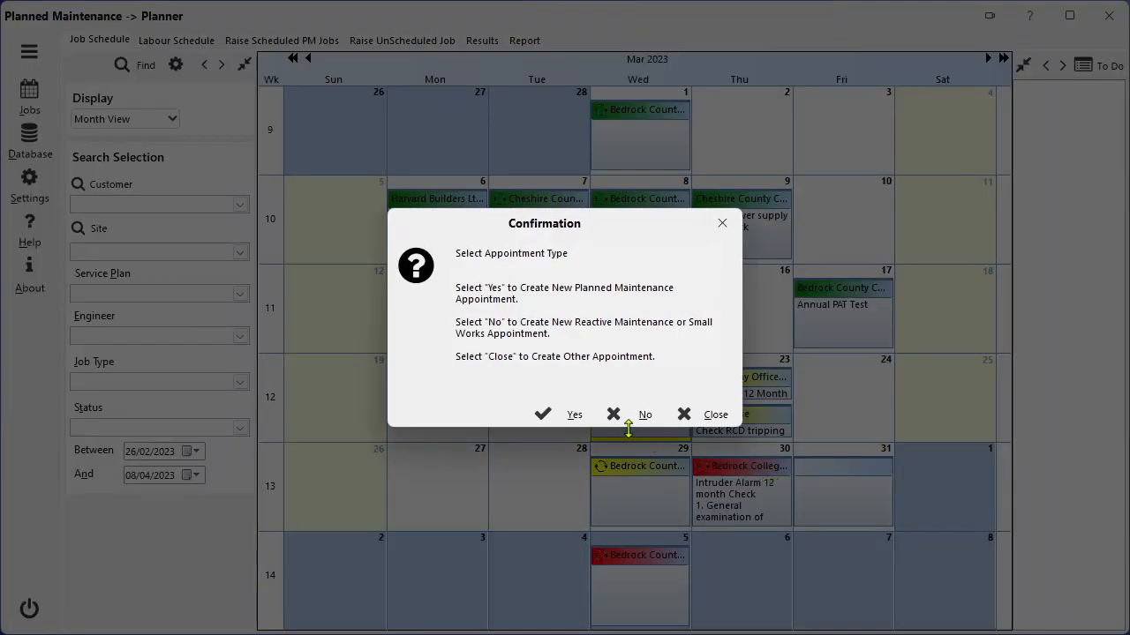
{"action": "left_click", "coordinate": [630, 421]}
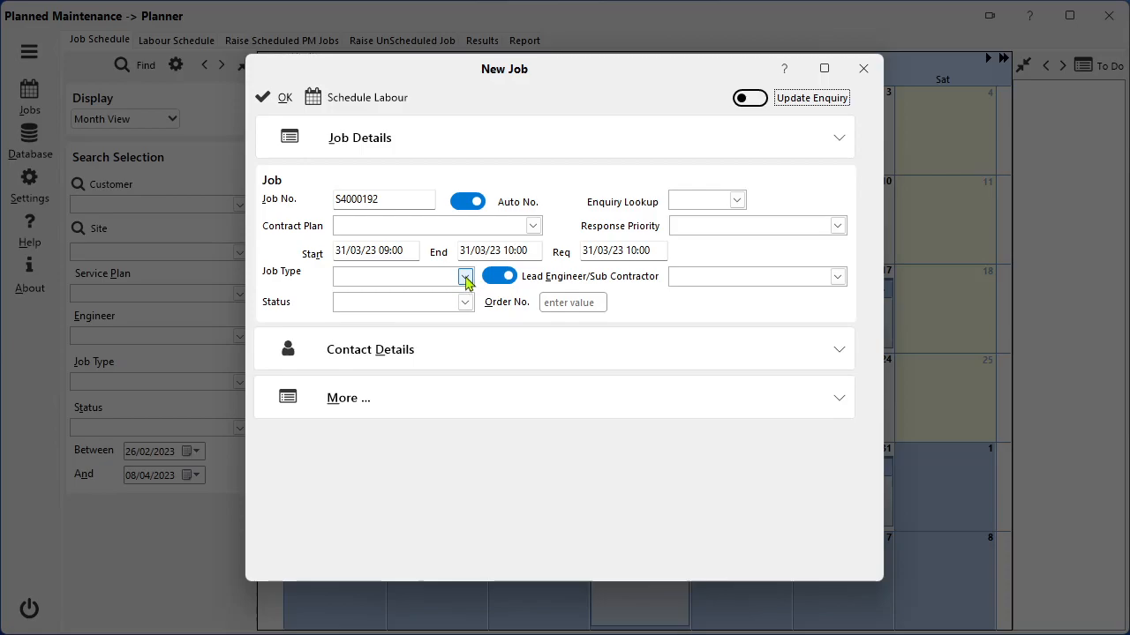
{"action": "left_click", "coordinate": [464, 276]}
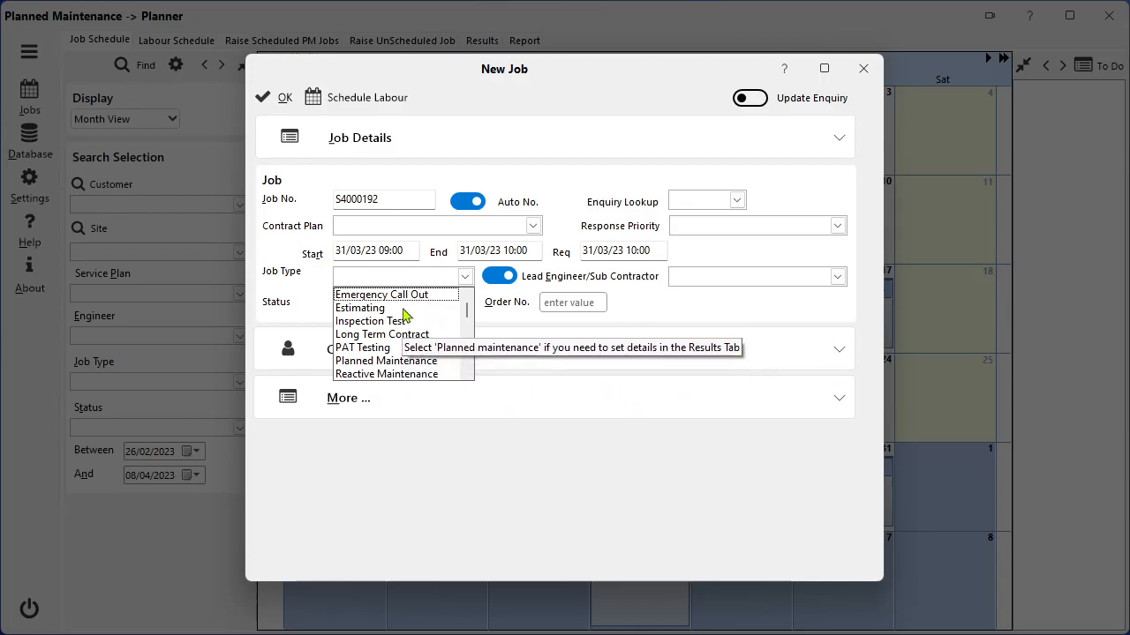
{"action": "left_click", "coordinate": [409, 374]}
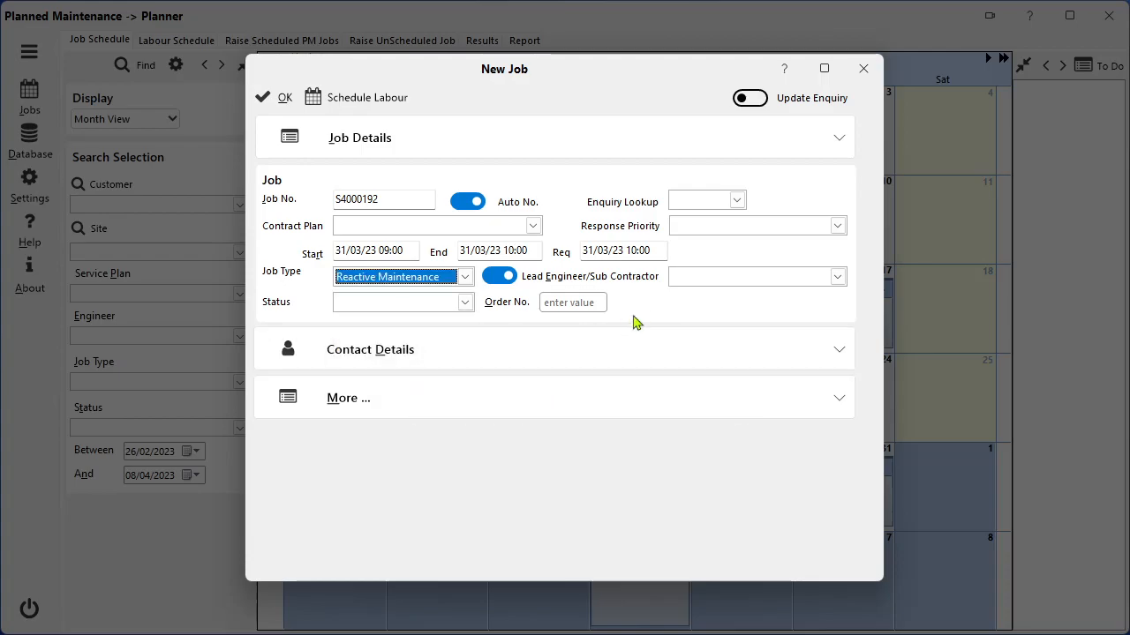
Assign the fourth listed engineer as the new job's lead and set its status to Active.
{"action": "left_click", "coordinate": [688, 281]}
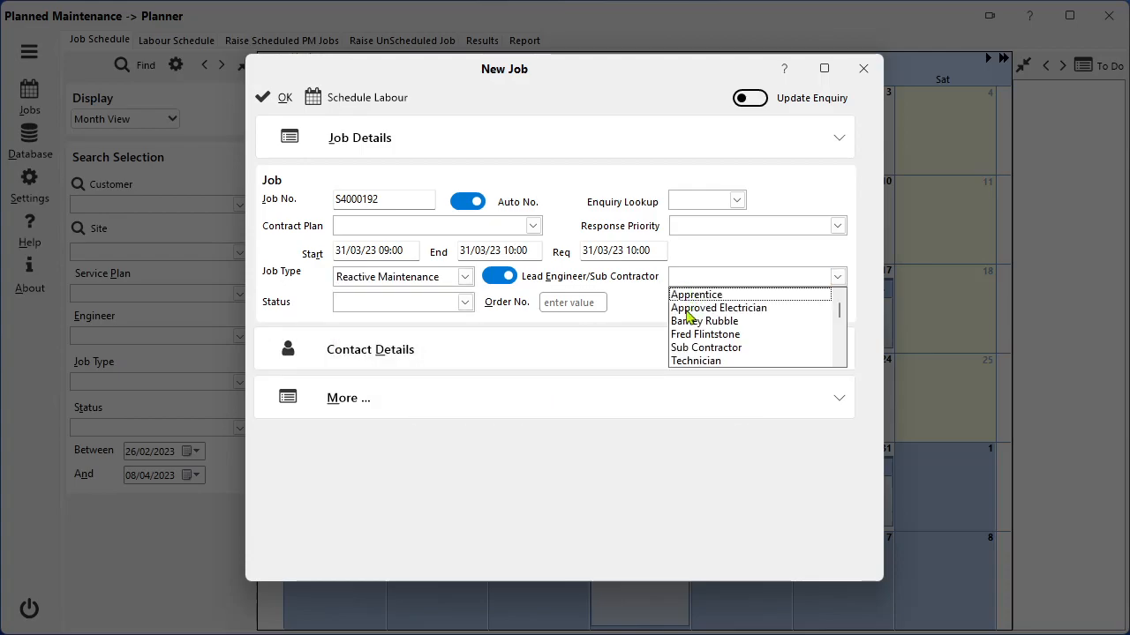
{"action": "left_click", "coordinate": [686, 335]}
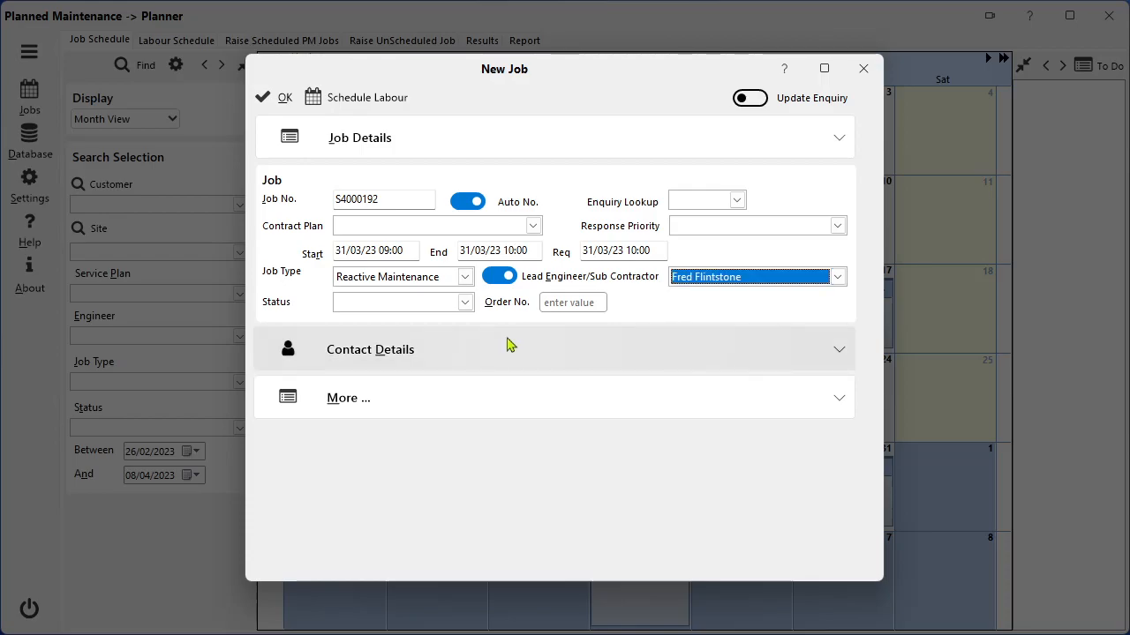
{"action": "left_click", "coordinate": [465, 303]}
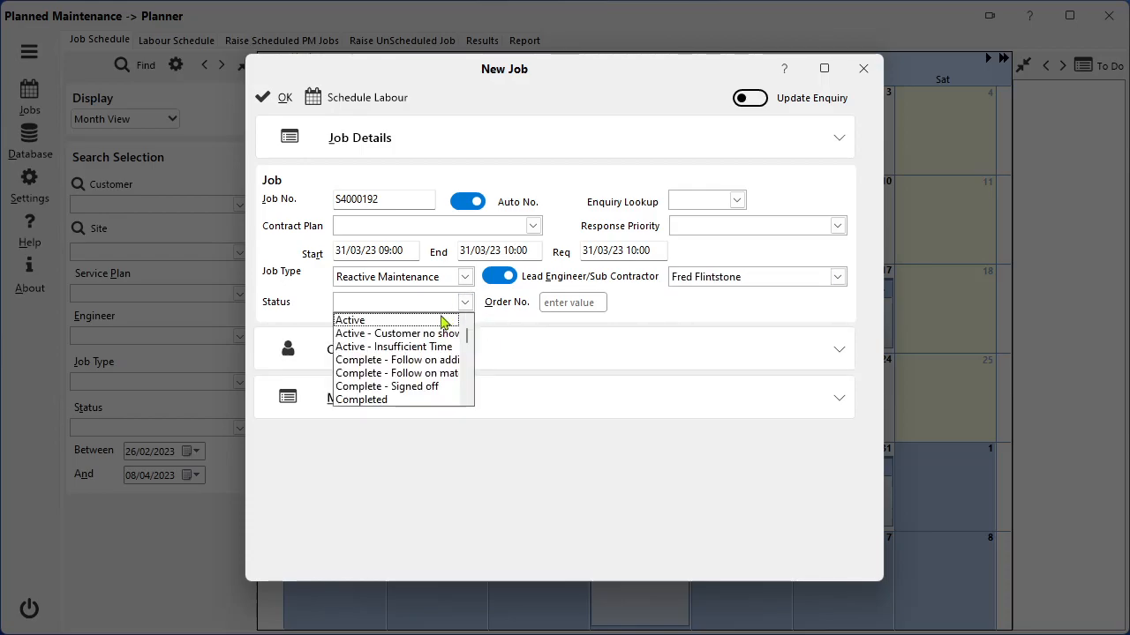
{"action": "left_click", "coordinate": [447, 320]}
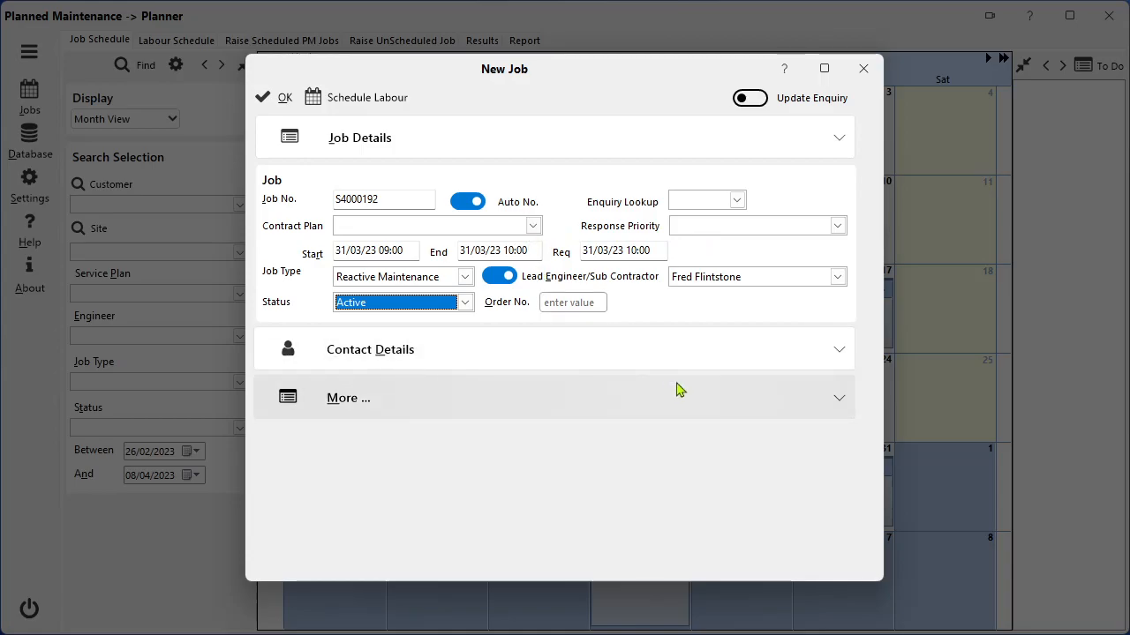
Fill in the job's contact details with Bedrock County Council as client and Bedrock College as site.
{"action": "left_click", "coordinate": [839, 351]}
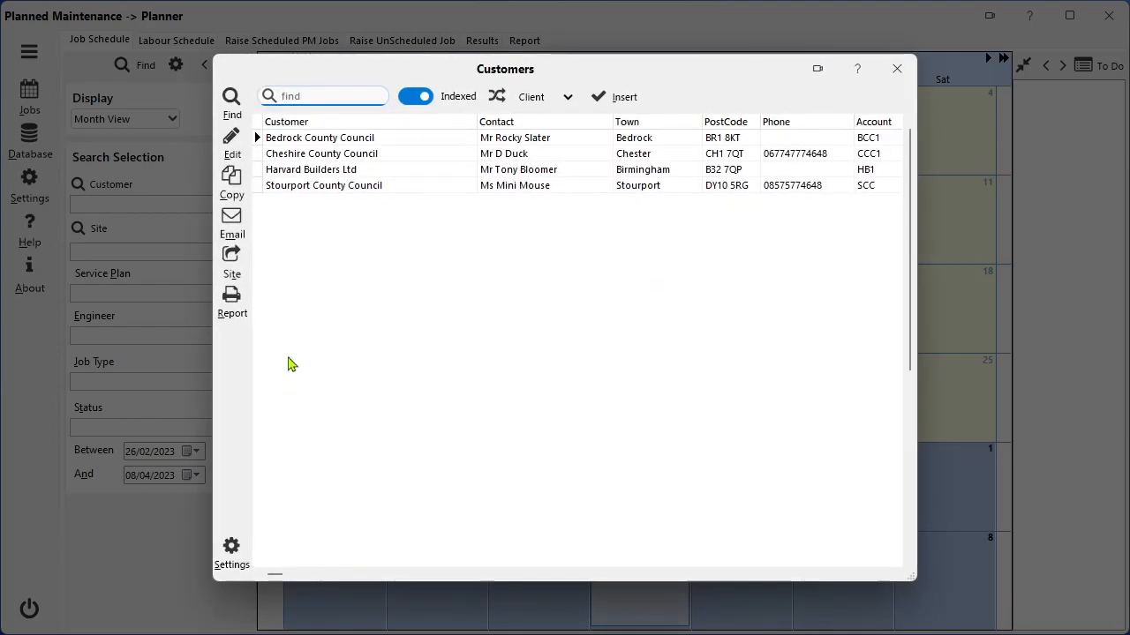
{"action": "double_click", "coordinate": [345, 139]}
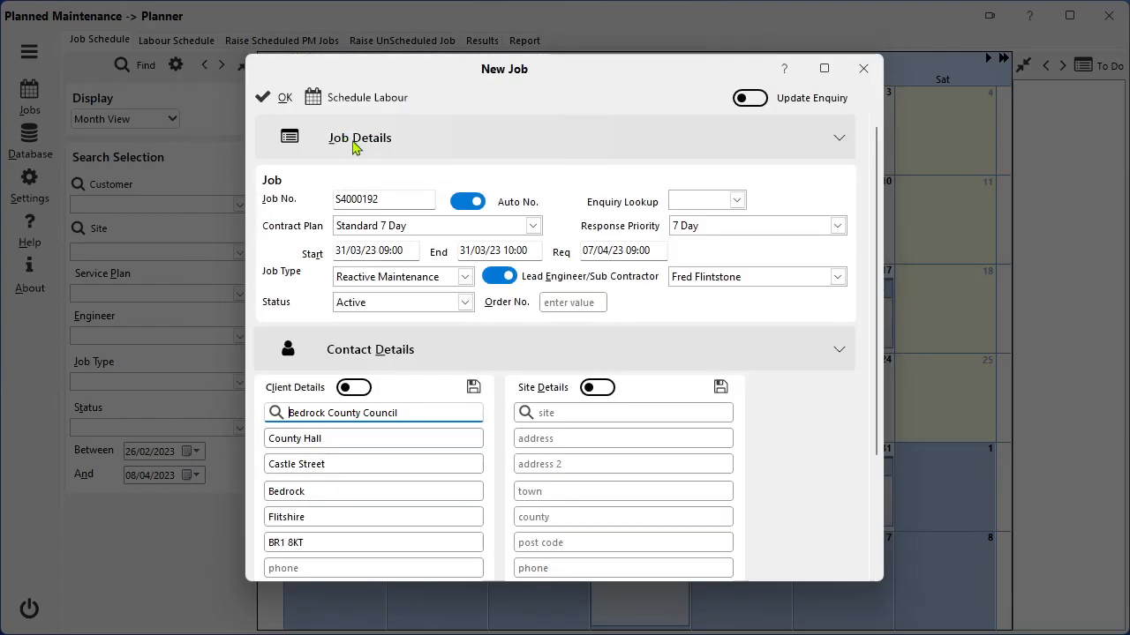
{"action": "left_click", "coordinate": [524, 411]}
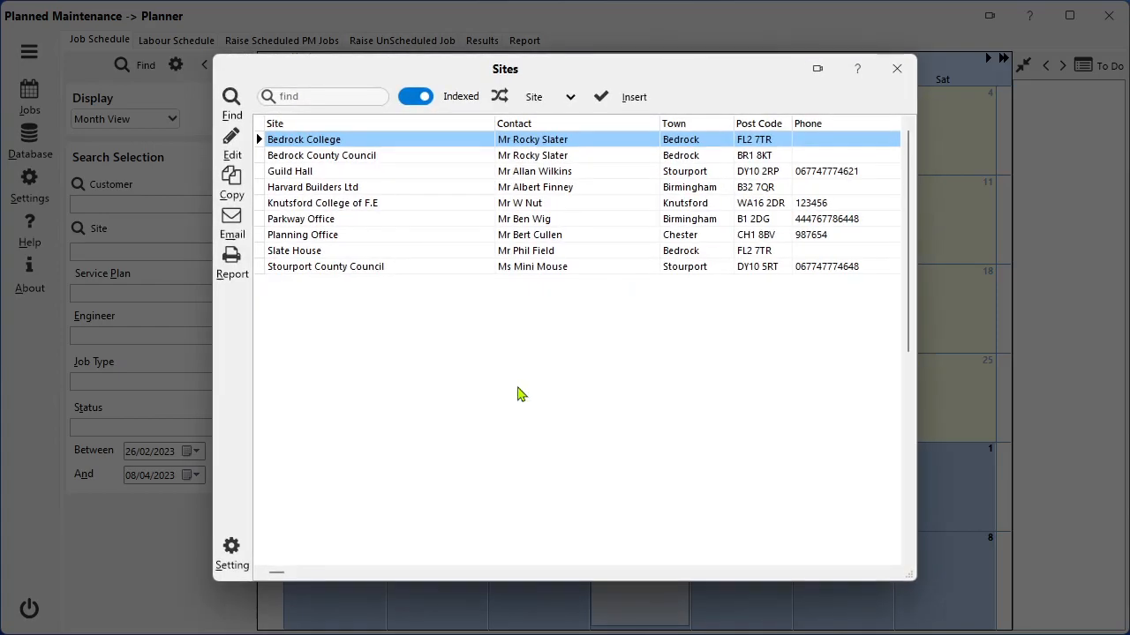
{"action": "double_click", "coordinate": [396, 146]}
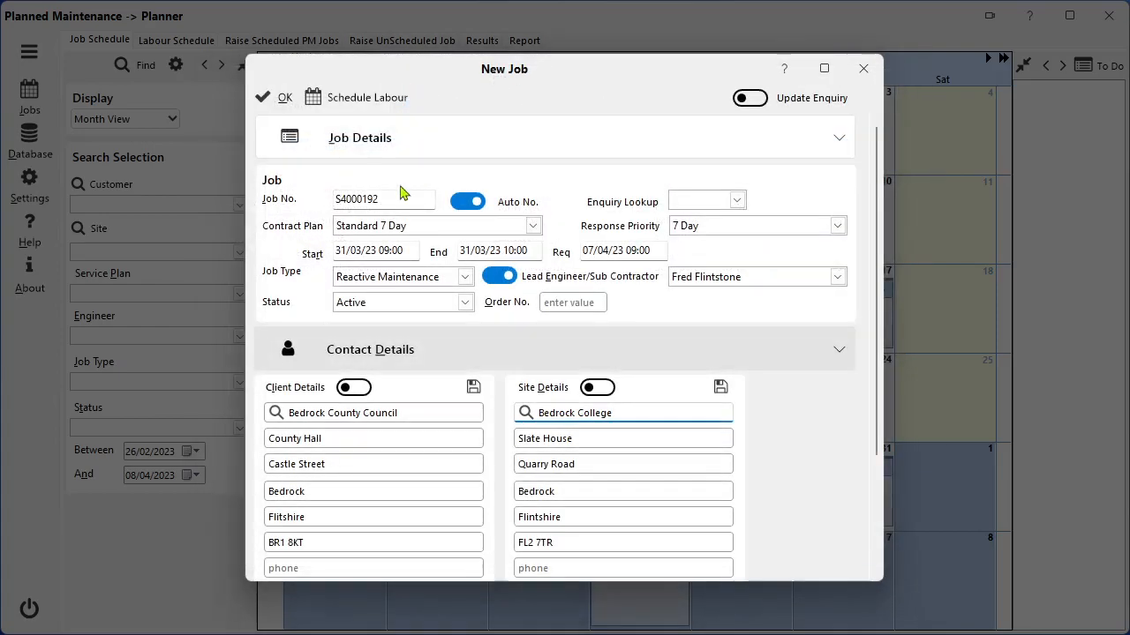
Examine the options available for the job's contract plan and response priority.
{"action": "left_click", "coordinate": [532, 226]}
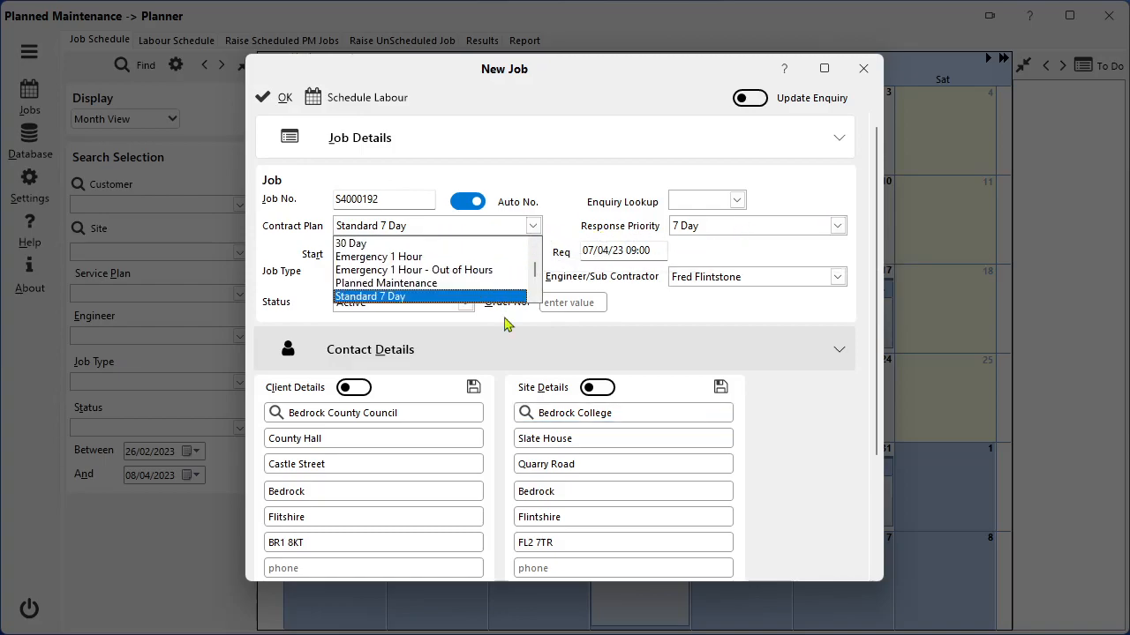
{"action": "left_click", "coordinate": [569, 231]}
{"action": "left_click", "coordinate": [836, 226]}
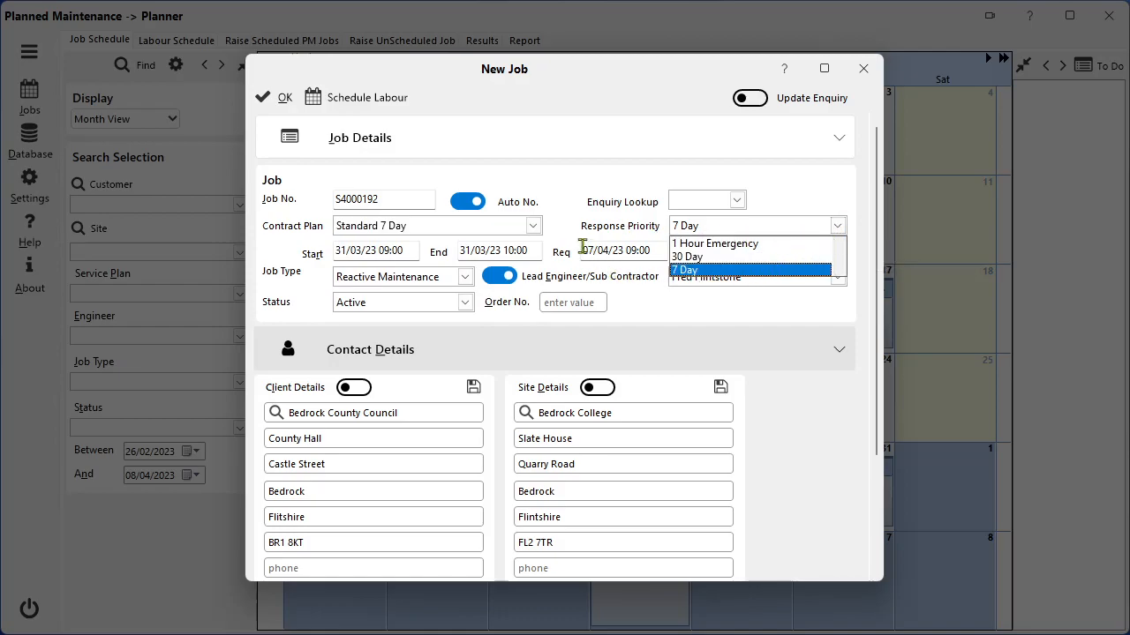
{"action": "left_click", "coordinate": [556, 235]}
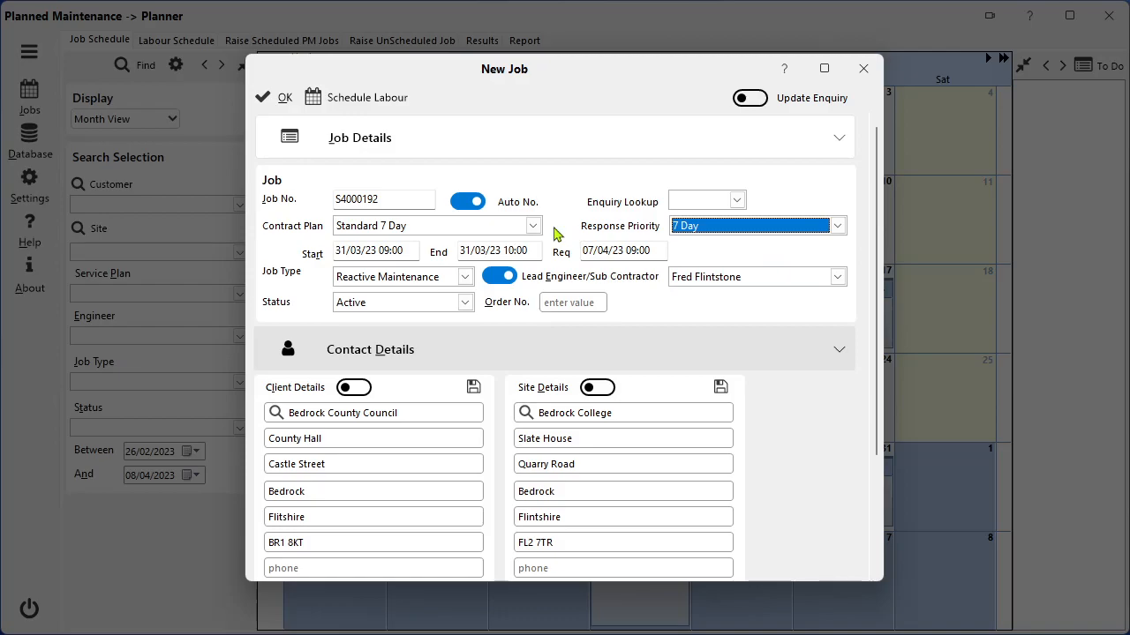
Enter "Additional Sockets" as the job's notes/invoice text and save both the new job and its appointment.
{"action": "left_click", "coordinate": [840, 350]}
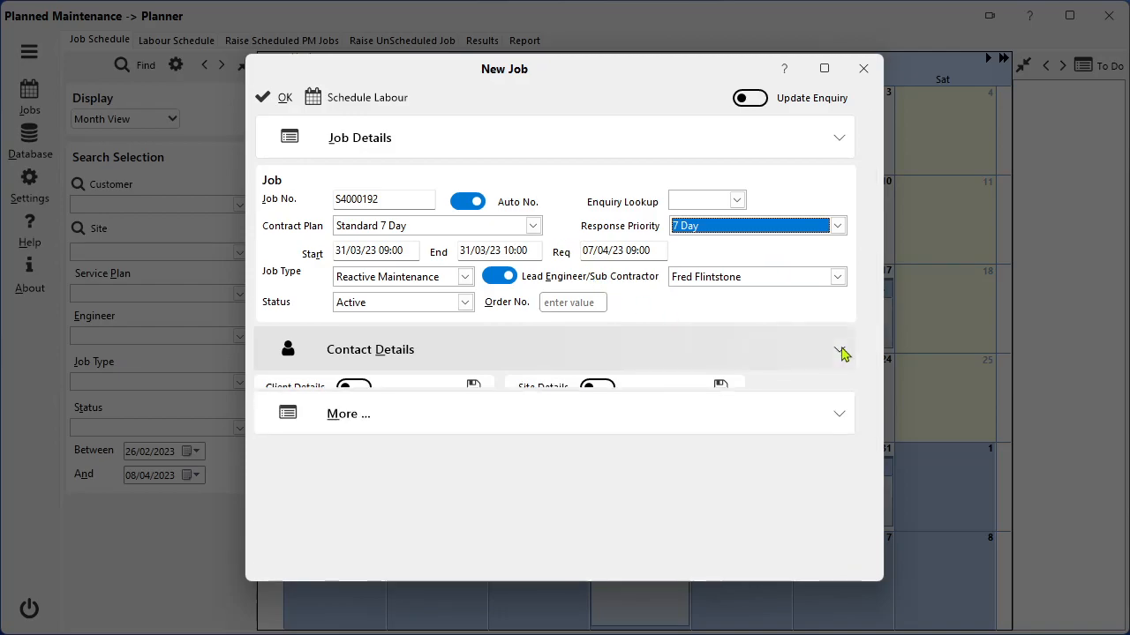
{"action": "left_click", "coordinate": [843, 399]}
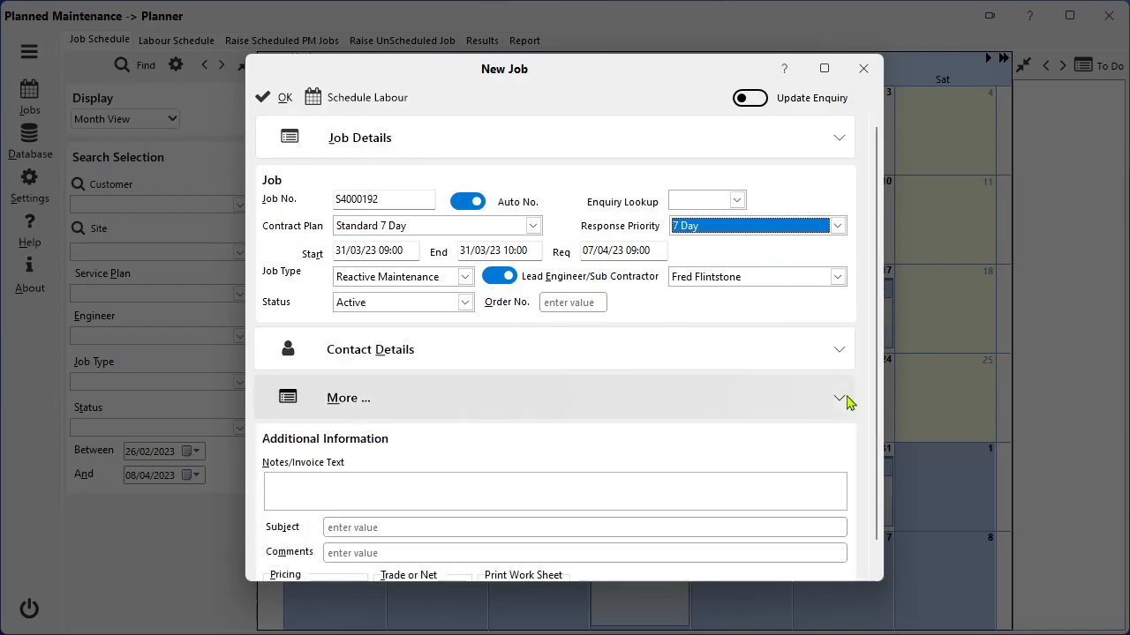
{"action": "left_click", "coordinate": [460, 490]}
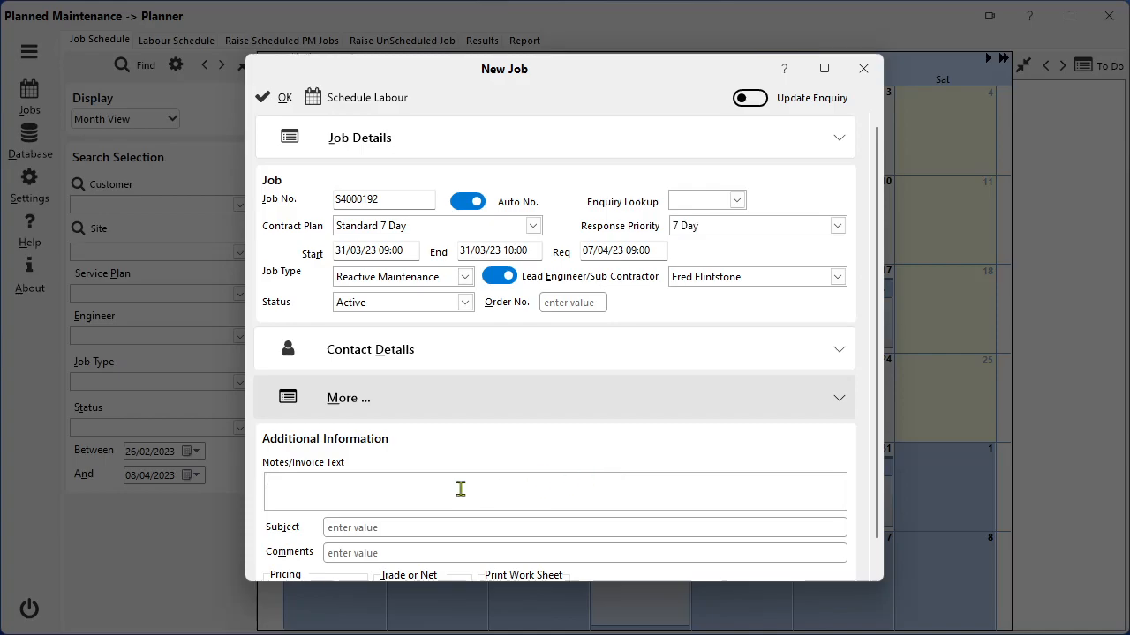
{"action": "type", "text": "Additional Sockets"}
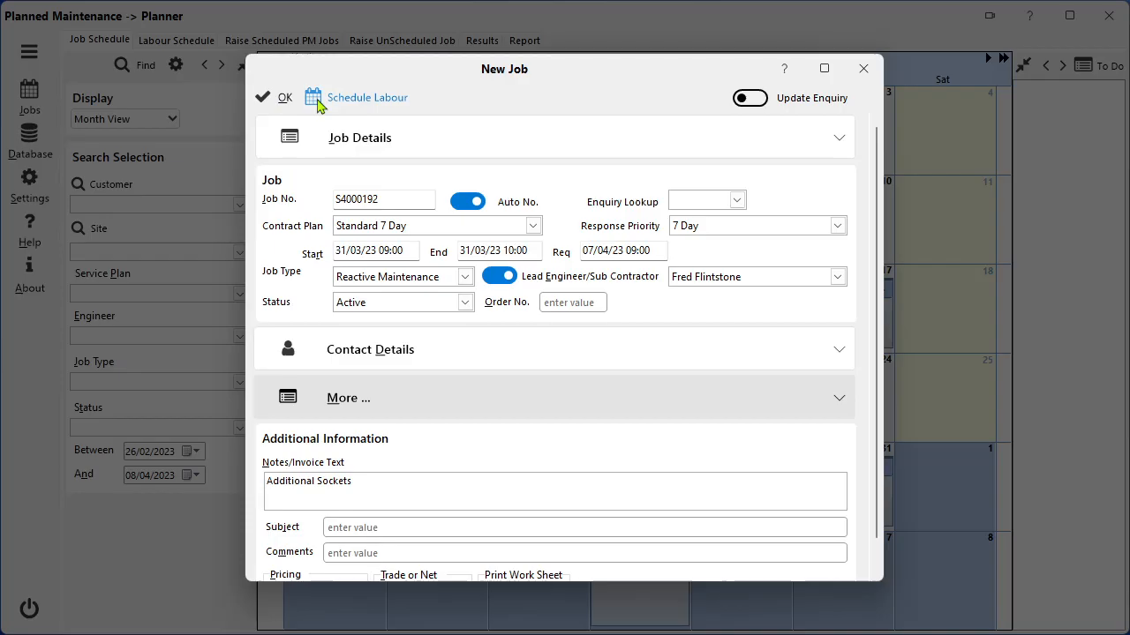
{"action": "left_click", "coordinate": [283, 95]}
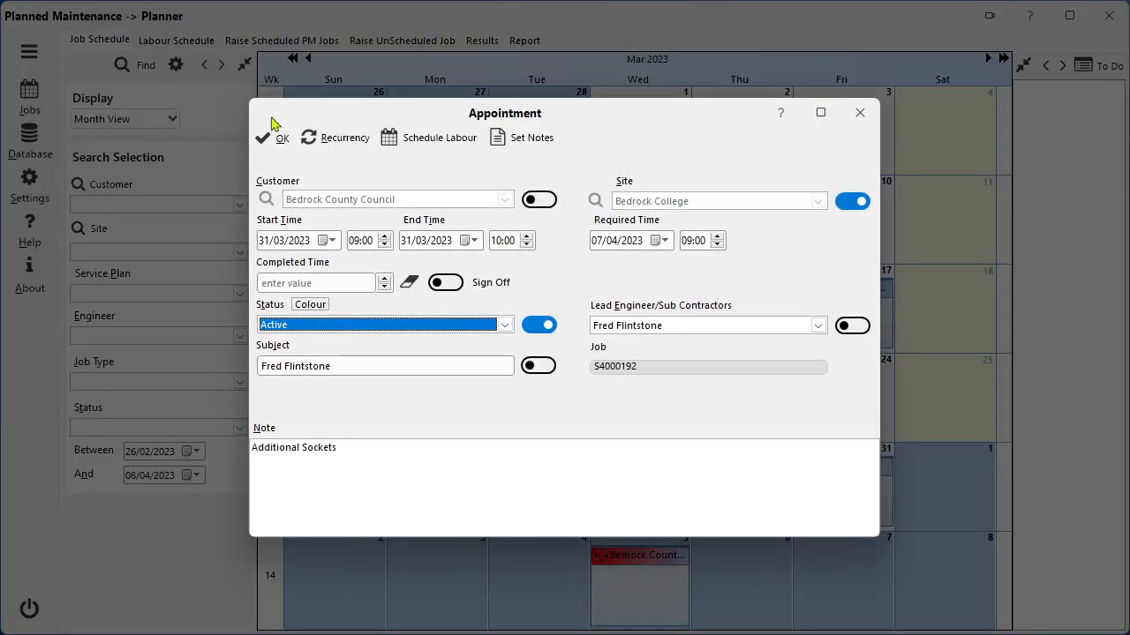
{"action": "left_click", "coordinate": [274, 139]}
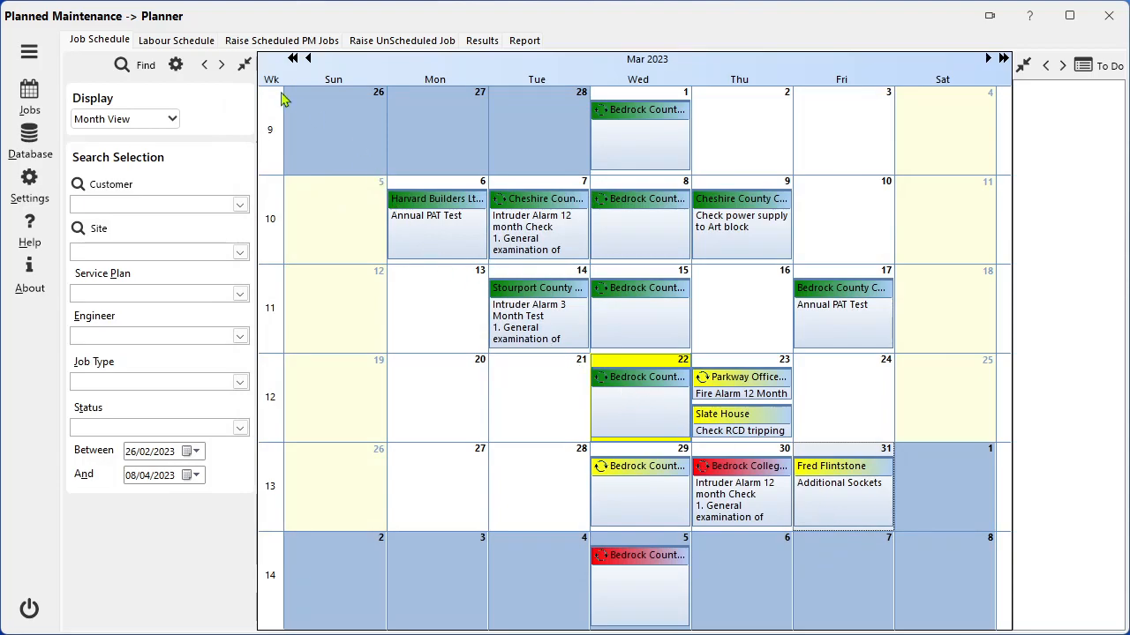
Look over the labour schedule for March 2023, the job schedule and the page for raising unscheduled jobs.
{"action": "left_click", "coordinate": [209, 45]}
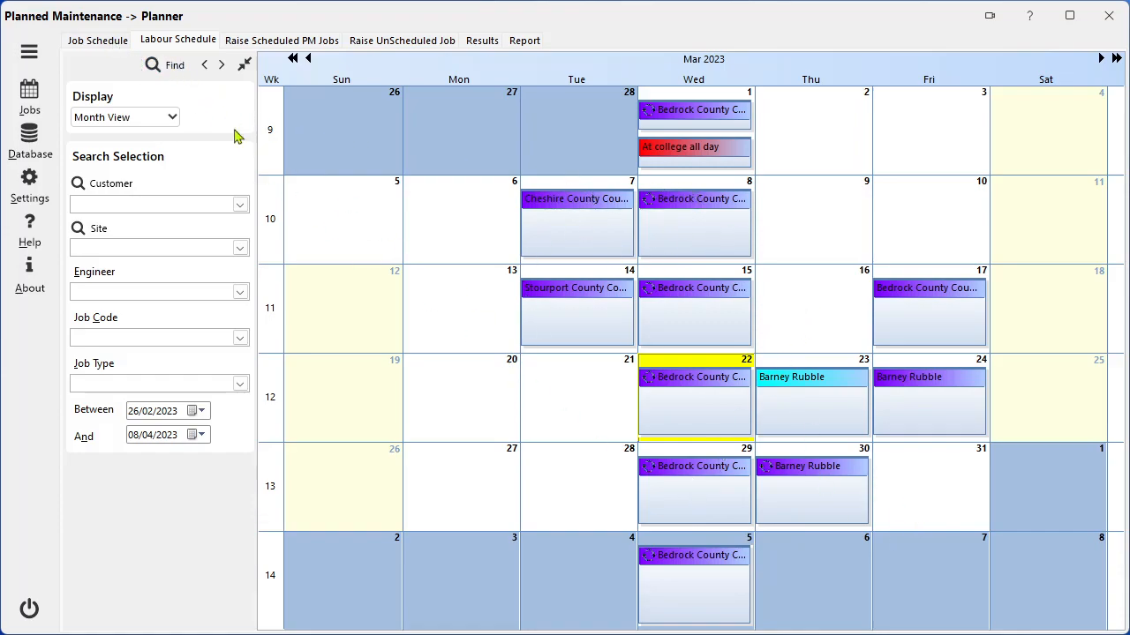
{"action": "left_click", "coordinate": [99, 41]}
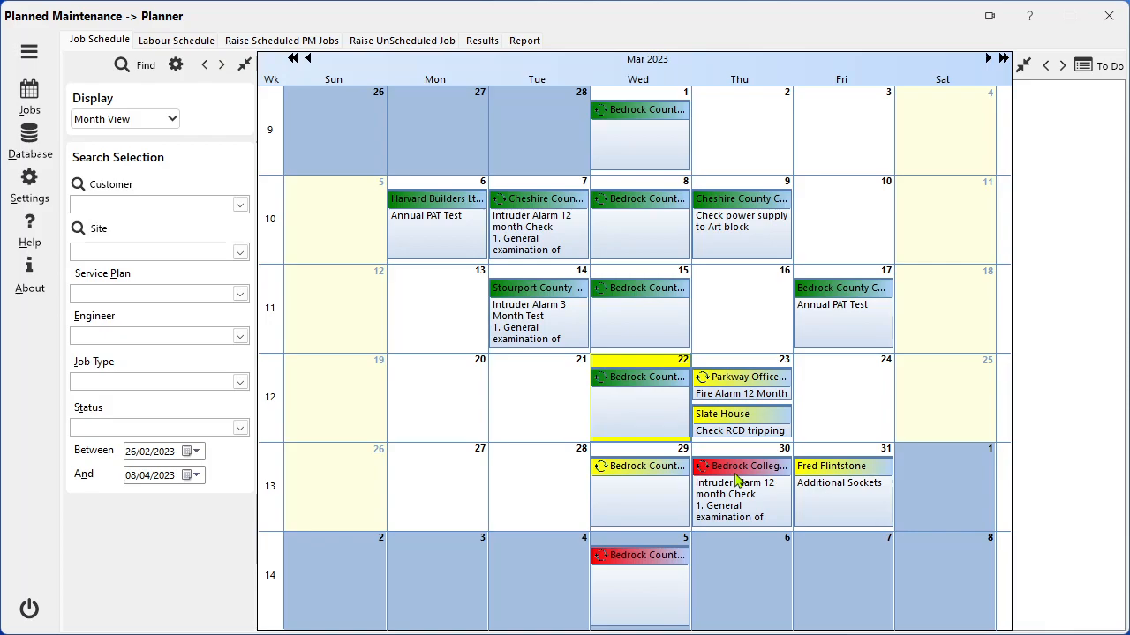
{"action": "left_click", "coordinate": [402, 40]}
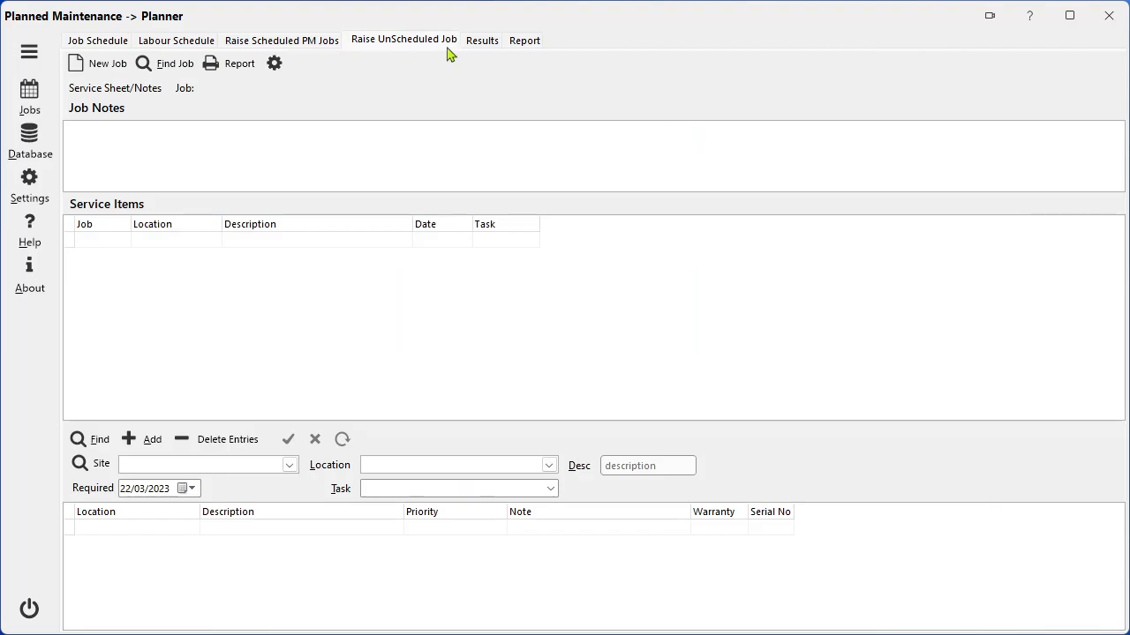
View the scheduled PM jobs calendar for all appointments and for pending appointments only.
{"action": "left_click", "coordinate": [322, 51]}
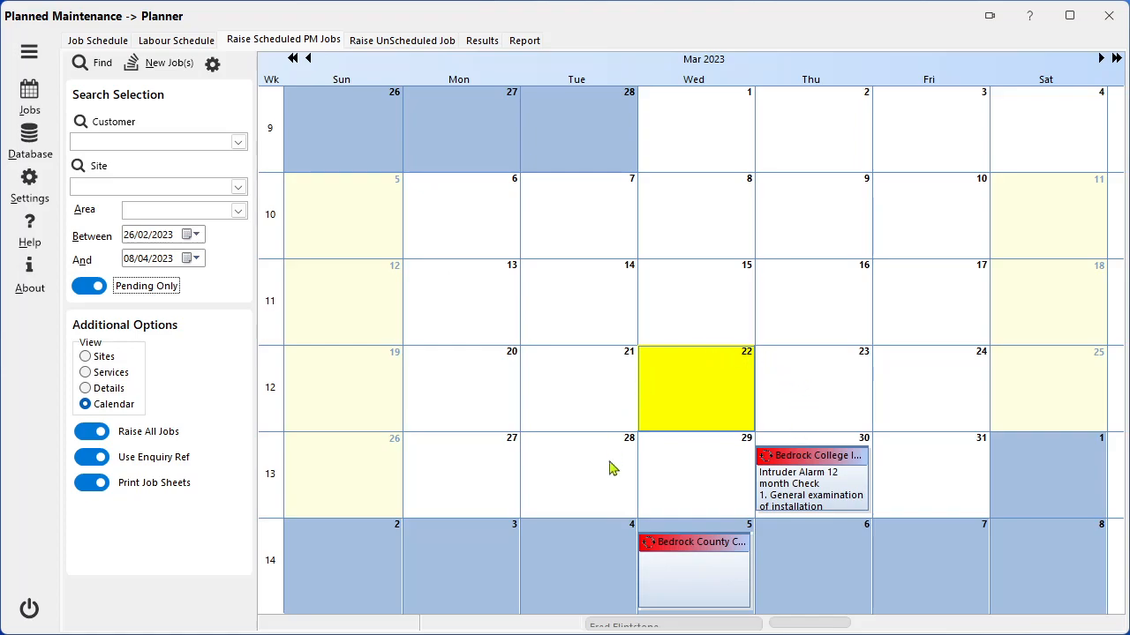
{"action": "left_click", "coordinate": [95, 289]}
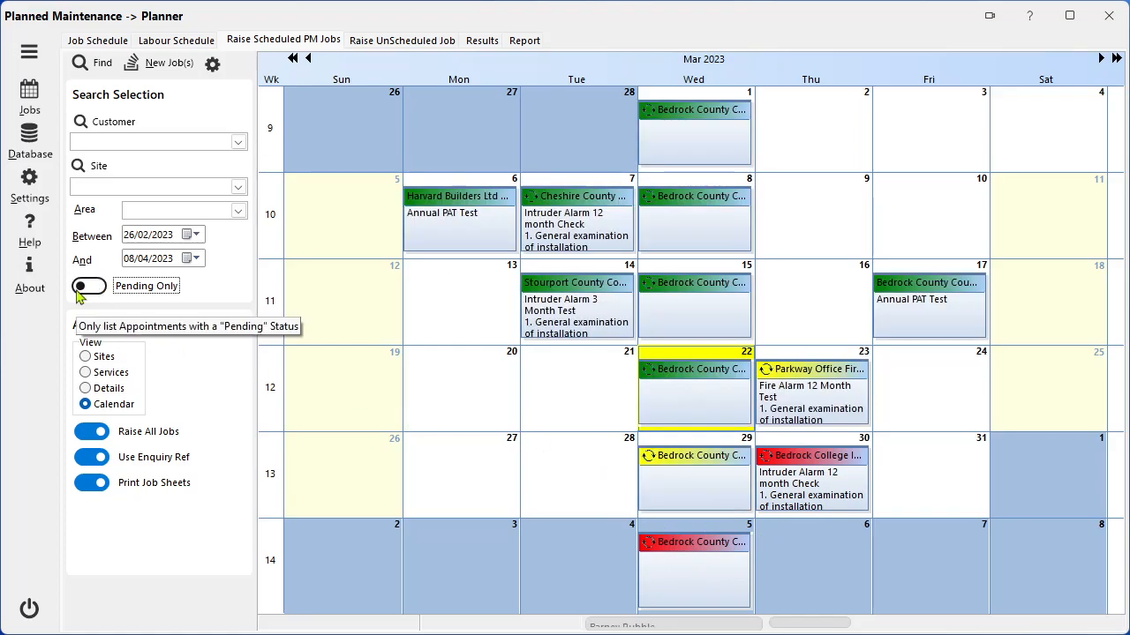
{"action": "left_click", "coordinate": [80, 291]}
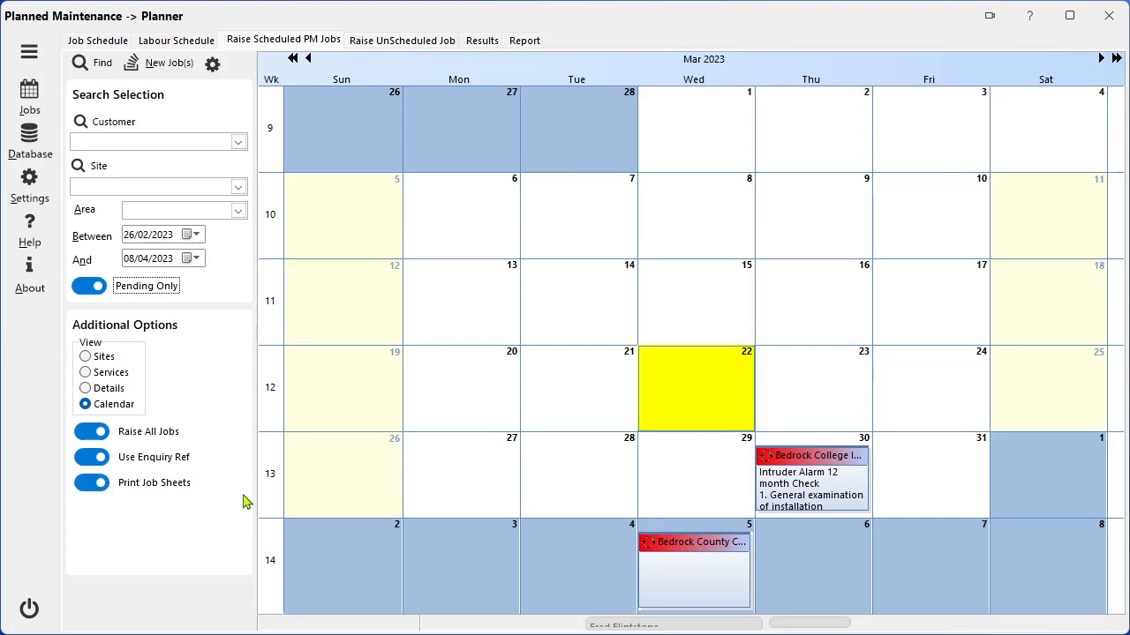
Raise a new job from the pending Bedrock College intruder alarm appointment on 30 March and review its service and inspection forms.
{"action": "right_click", "coordinate": [801, 484]}
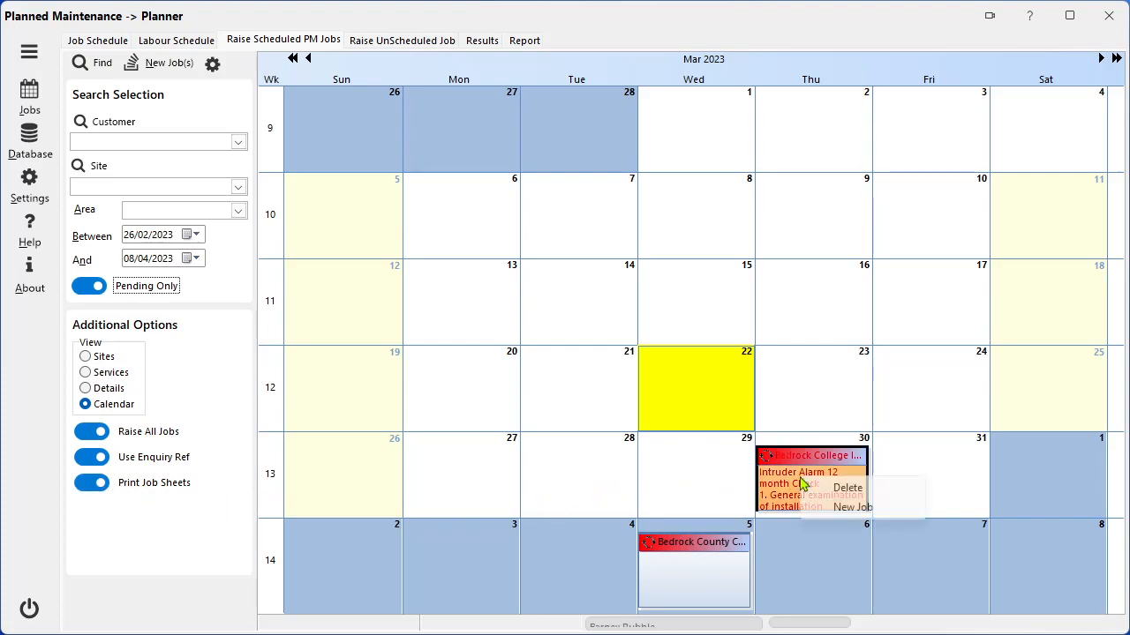
{"action": "left_click", "coordinate": [847, 508]}
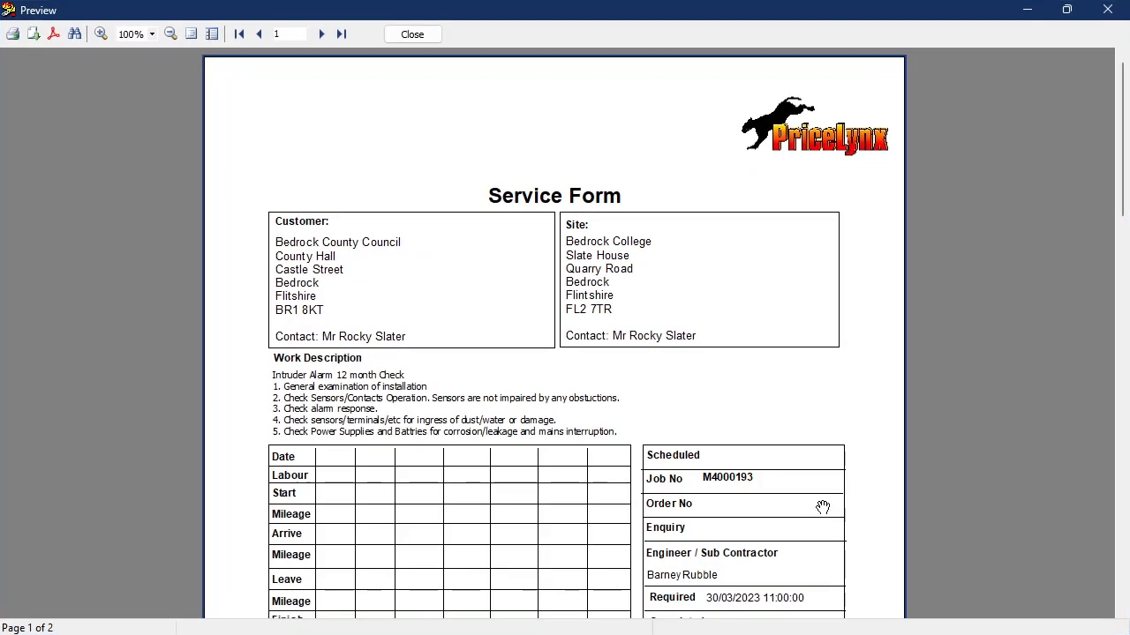
{"action": "scroll", "coordinate": [793, 433], "scroll_direction": "down", "scroll_amount": 5}
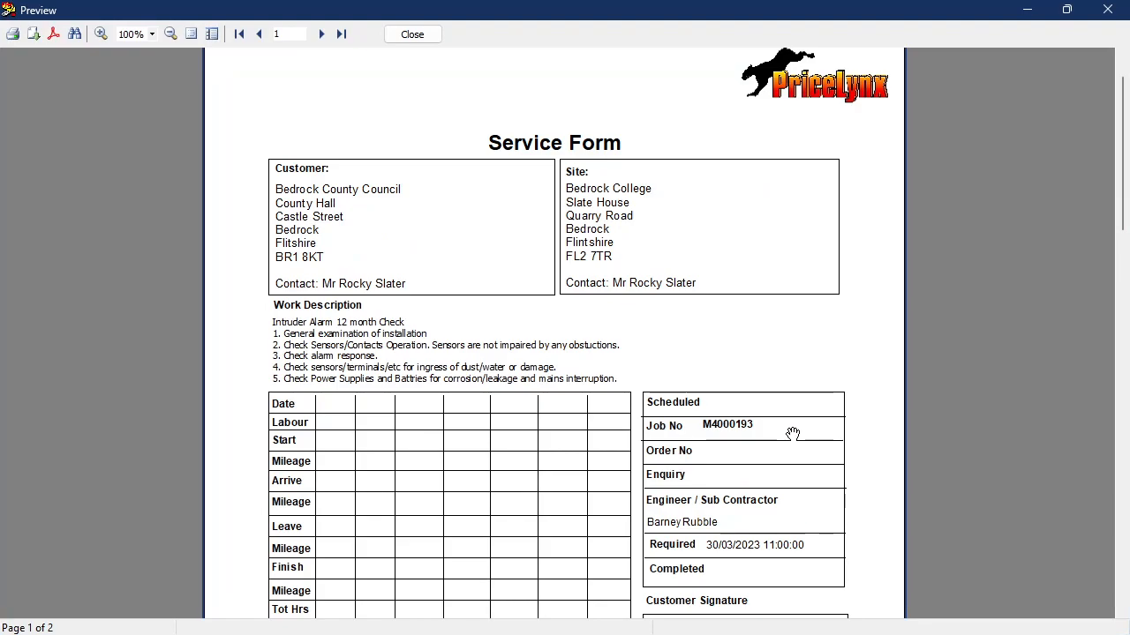
{"action": "scroll", "coordinate": [793, 434], "scroll_direction": "down", "scroll_amount": 9}
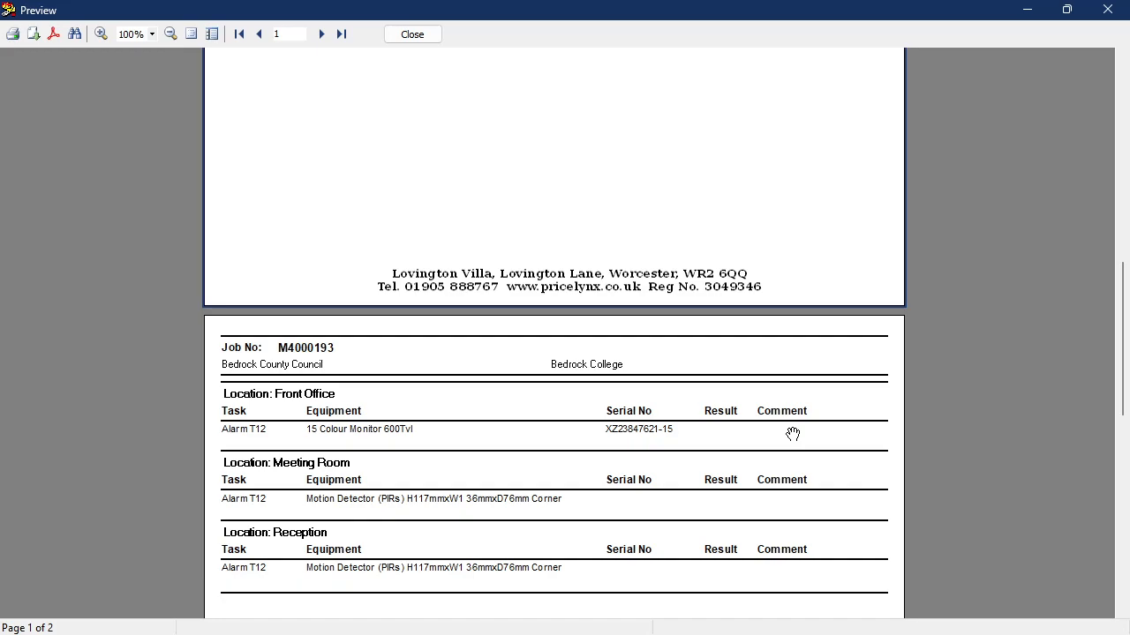
{"action": "scroll", "coordinate": [792, 433], "scroll_direction": "down", "scroll_amount": 5}
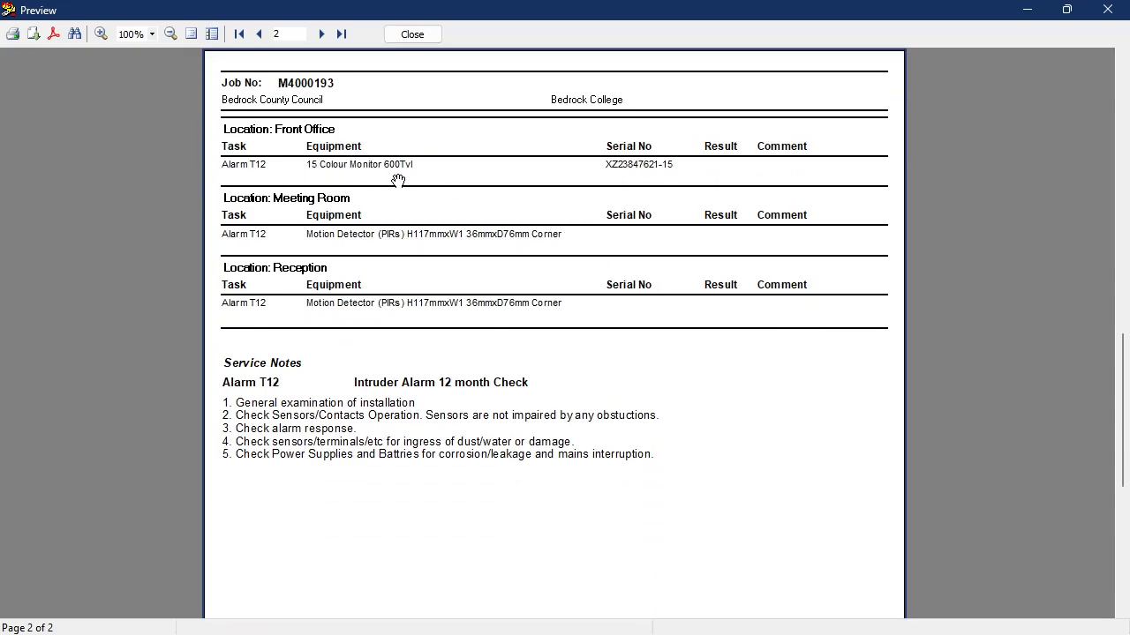
{"action": "scroll", "coordinate": [661, 341], "scroll_direction": "down", "scroll_amount": 1}
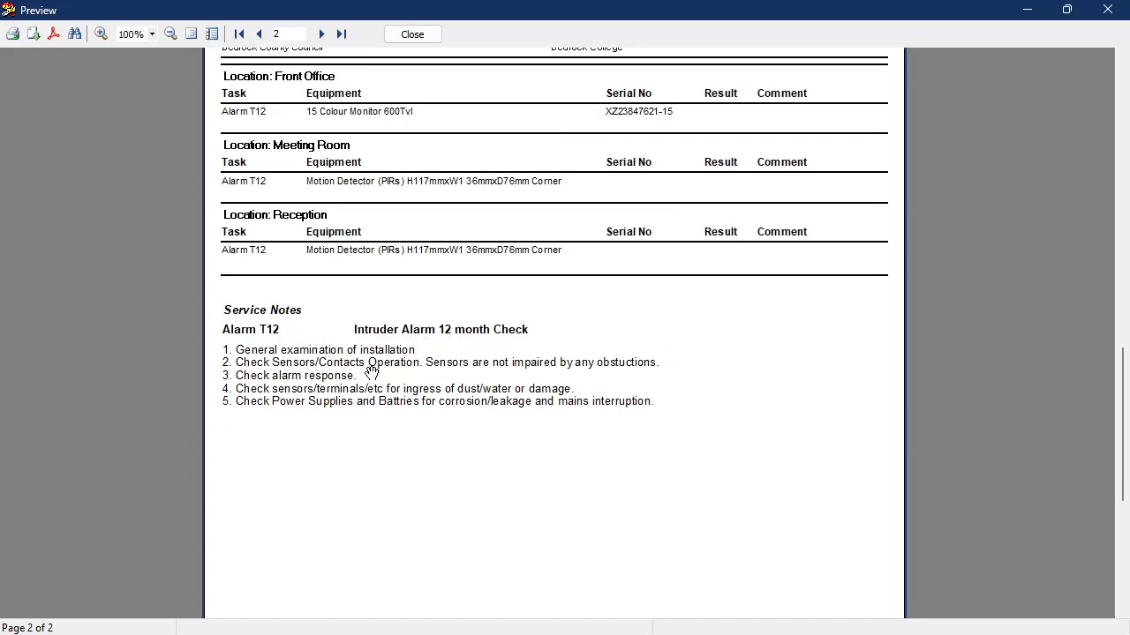
{"action": "left_click", "coordinate": [412, 35]}
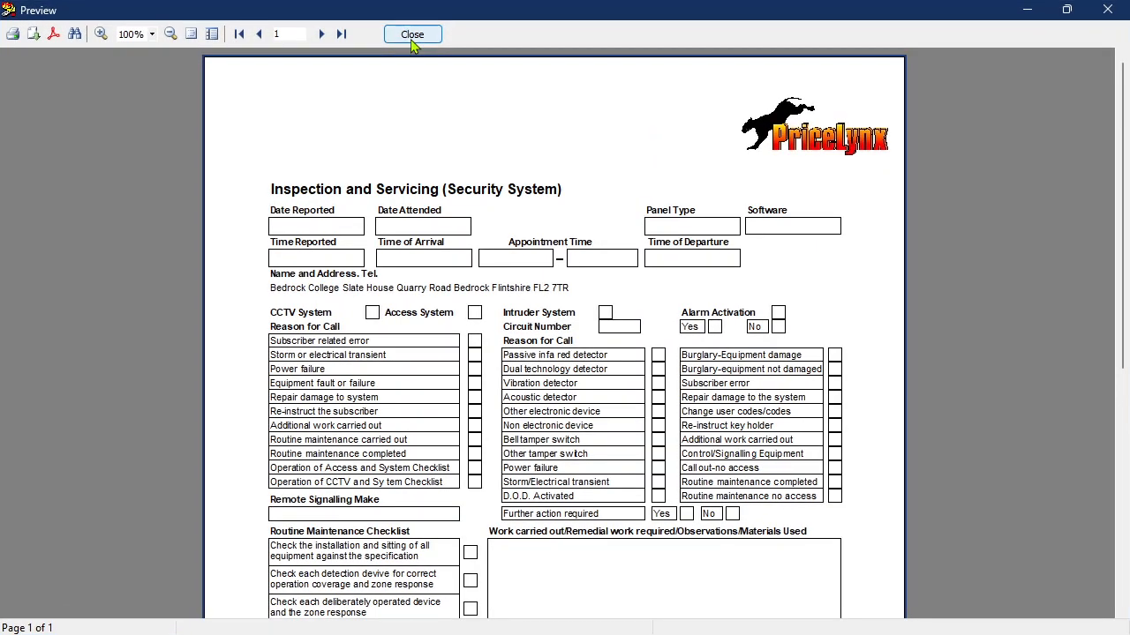
{"action": "left_click", "coordinate": [412, 35]}
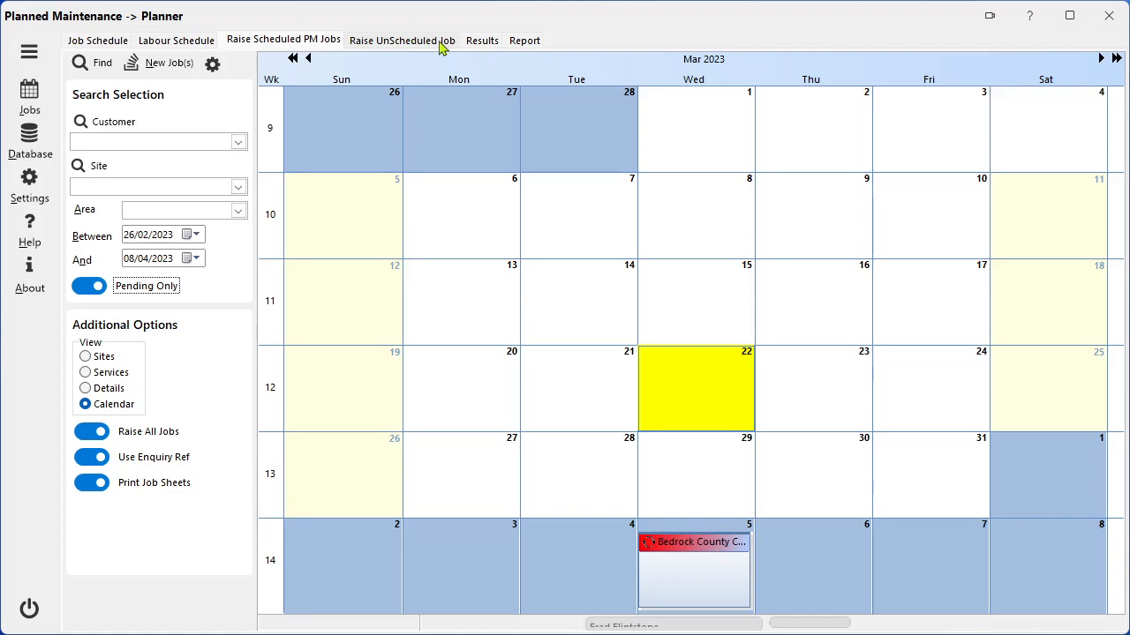
Find the active Parkway Office job by extending the results job search to 30/03/2023, and apply the sign-off to it.
{"action": "left_click", "coordinate": [482, 41]}
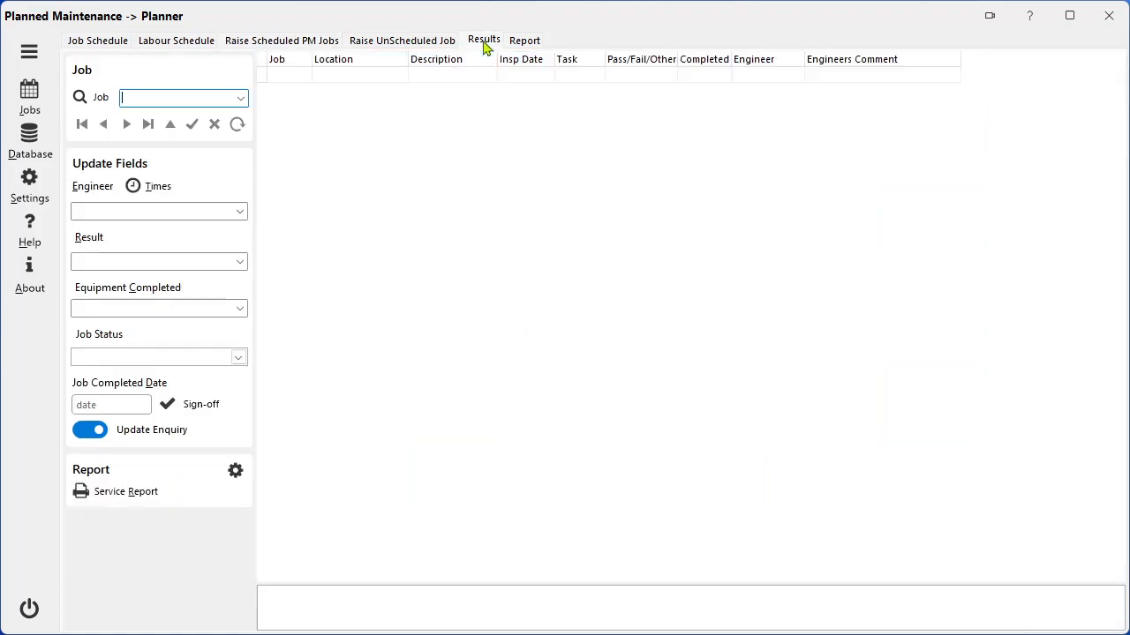
{"action": "left_click", "coordinate": [241, 99]}
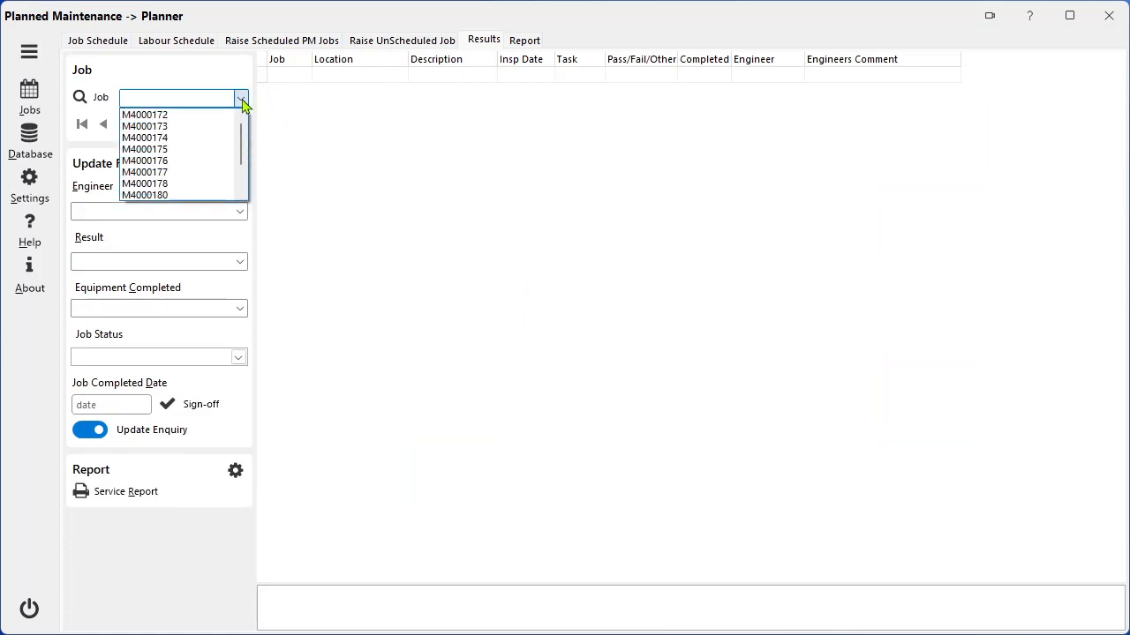
{"action": "left_click", "coordinate": [104, 104]}
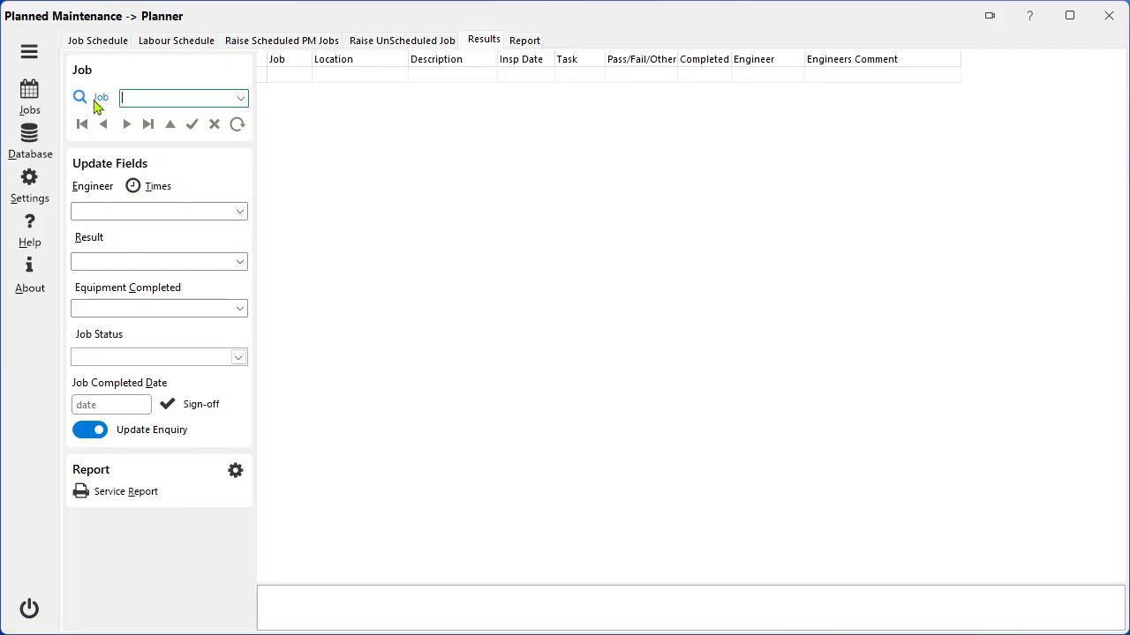
{"action": "left_click", "coordinate": [97, 102]}
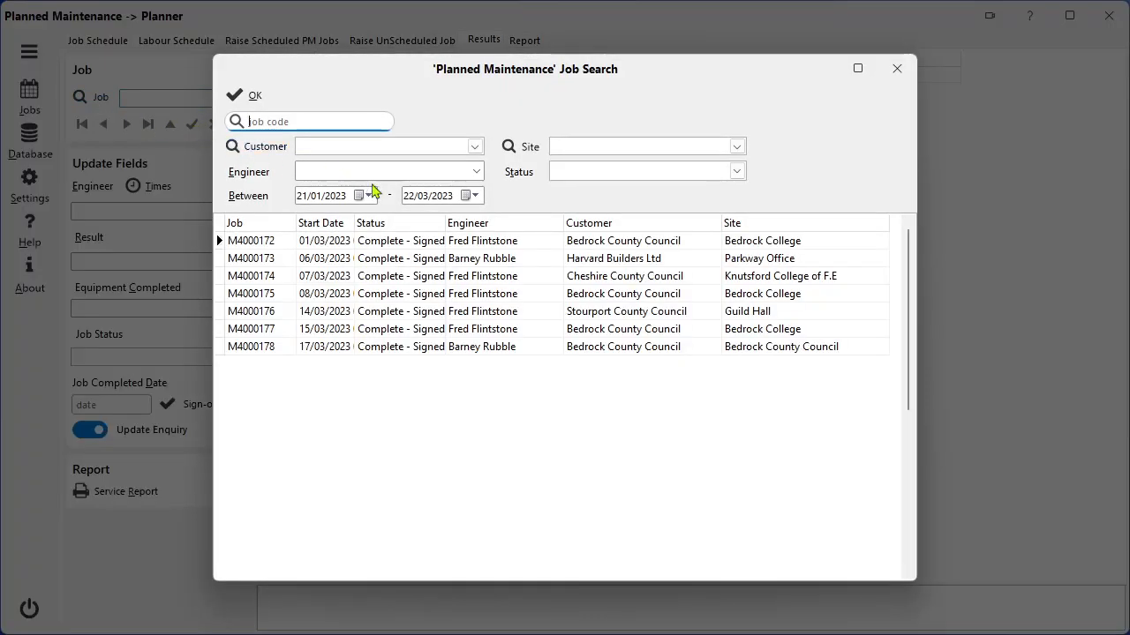
{"action": "left_click", "coordinate": [477, 200]}
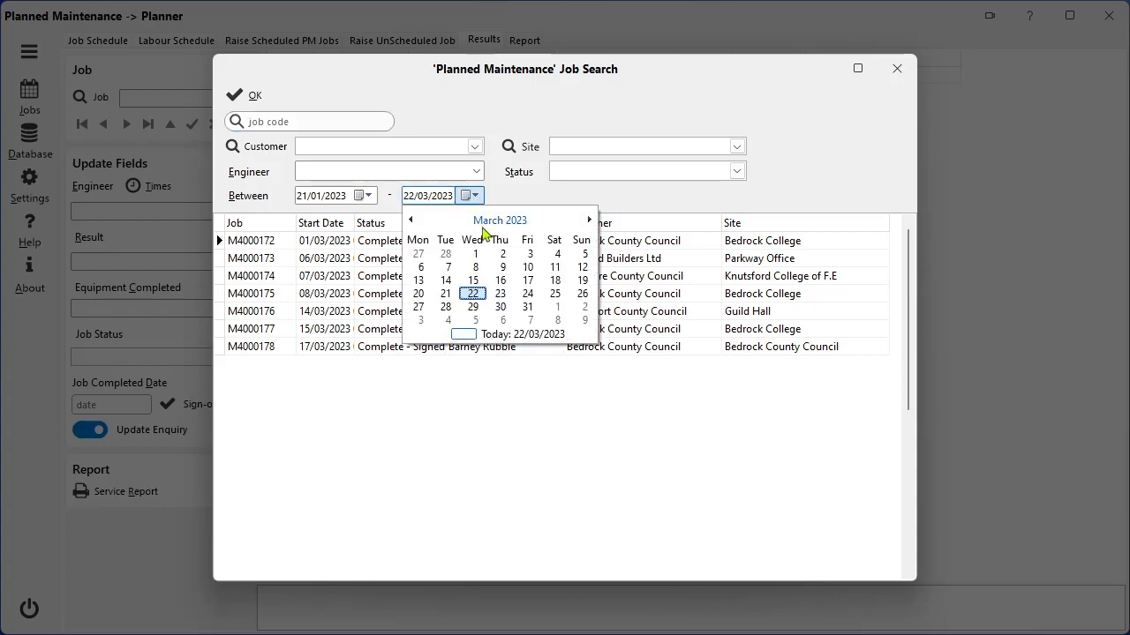
{"action": "left_click", "coordinate": [501, 308]}
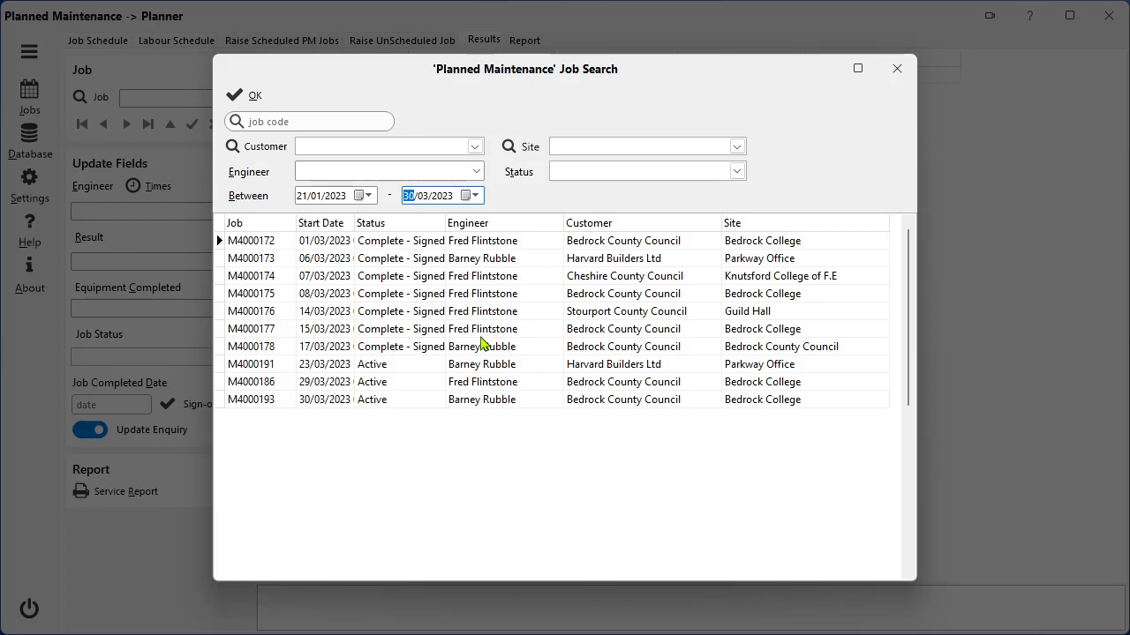
{"action": "double_click", "coordinate": [411, 371]}
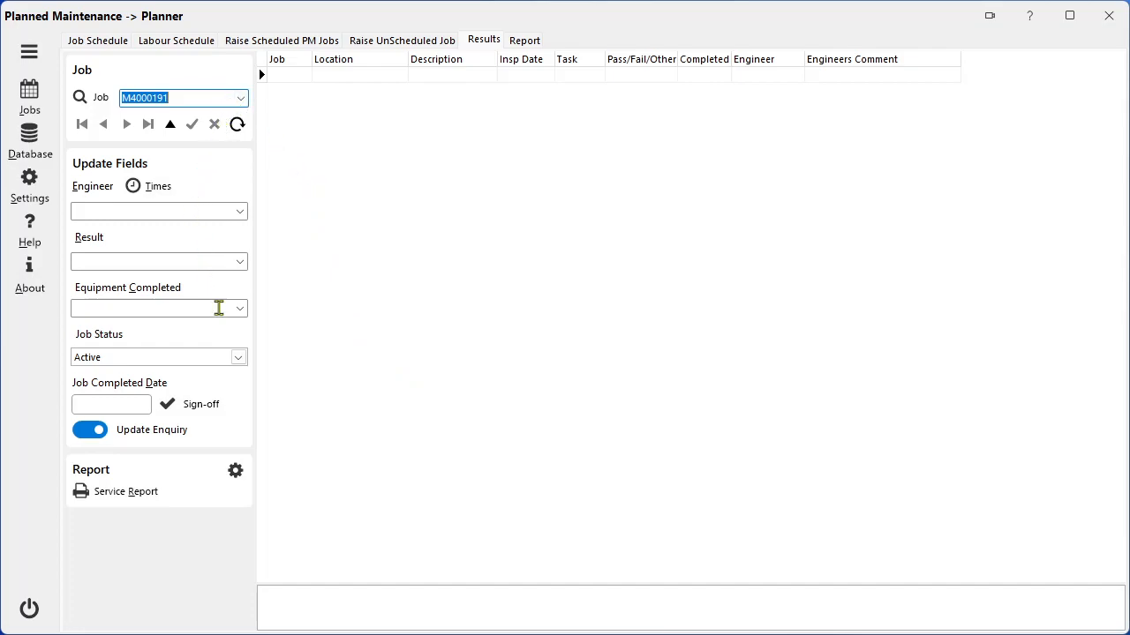
{"action": "left_click", "coordinate": [212, 406]}
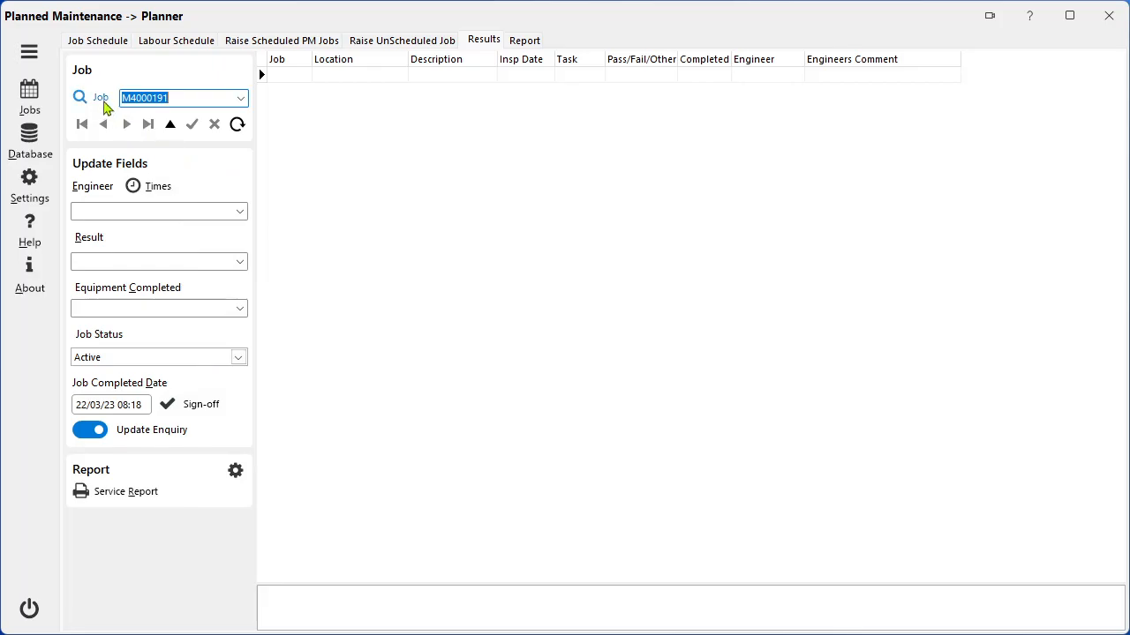
Load the Bedrock College job of 01/03/2023 into the results and examine the choices for result, equipment completed and individual item outcomes.
{"action": "left_click", "coordinate": [104, 102]}
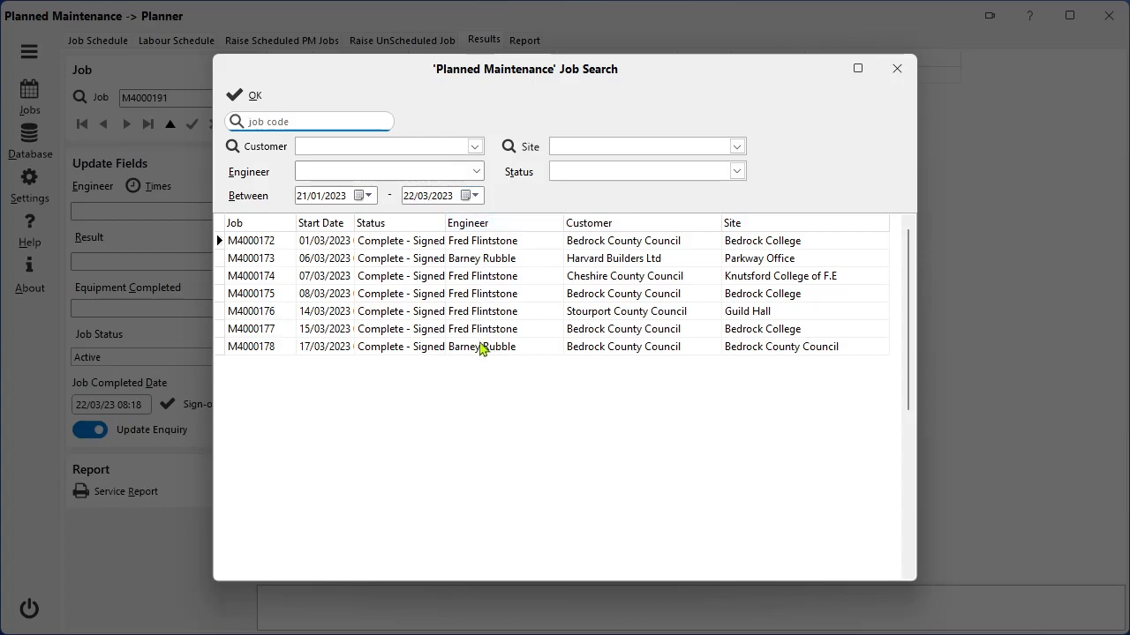
{"action": "double_click", "coordinate": [479, 251]}
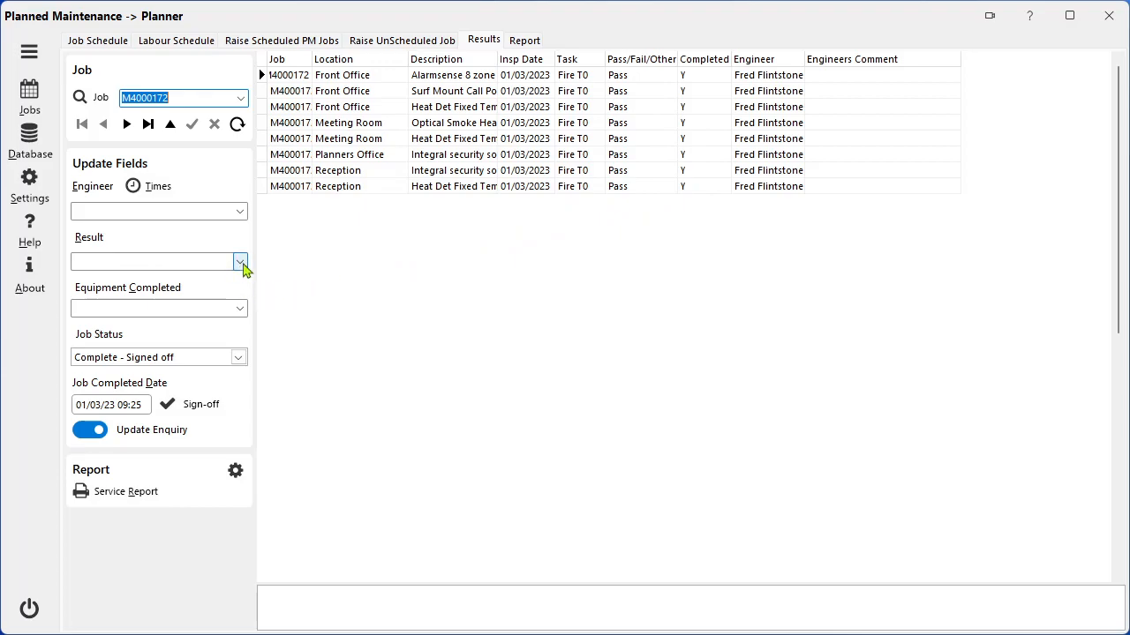
{"action": "left_click", "coordinate": [240, 263]}
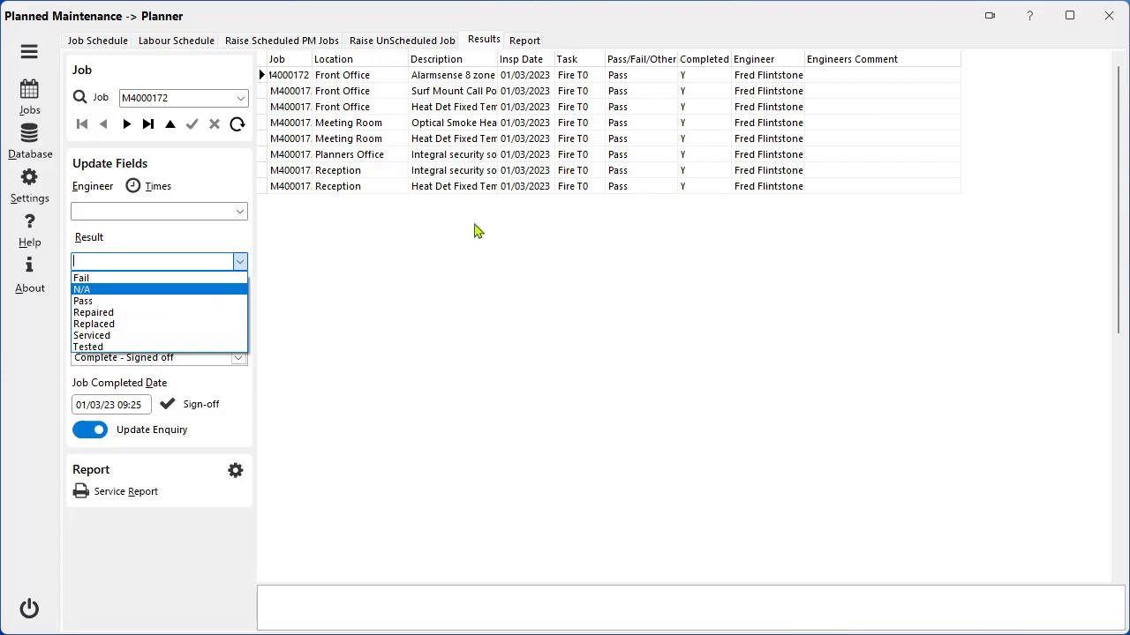
{"action": "left_click", "coordinate": [243, 235]}
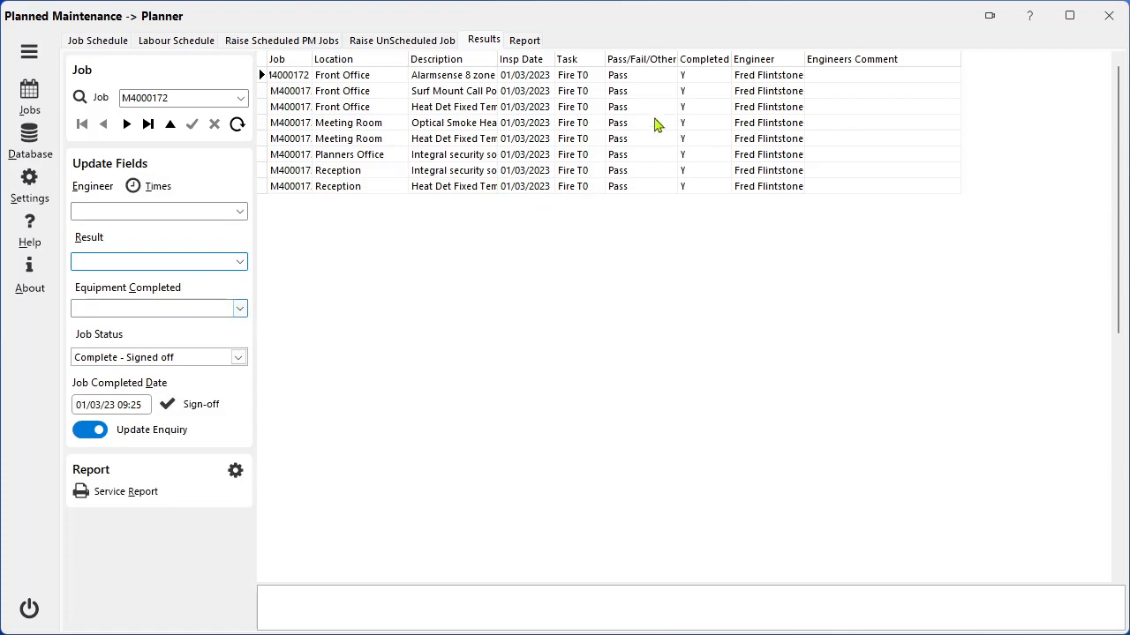
{"action": "left_click", "coordinate": [240, 310]}
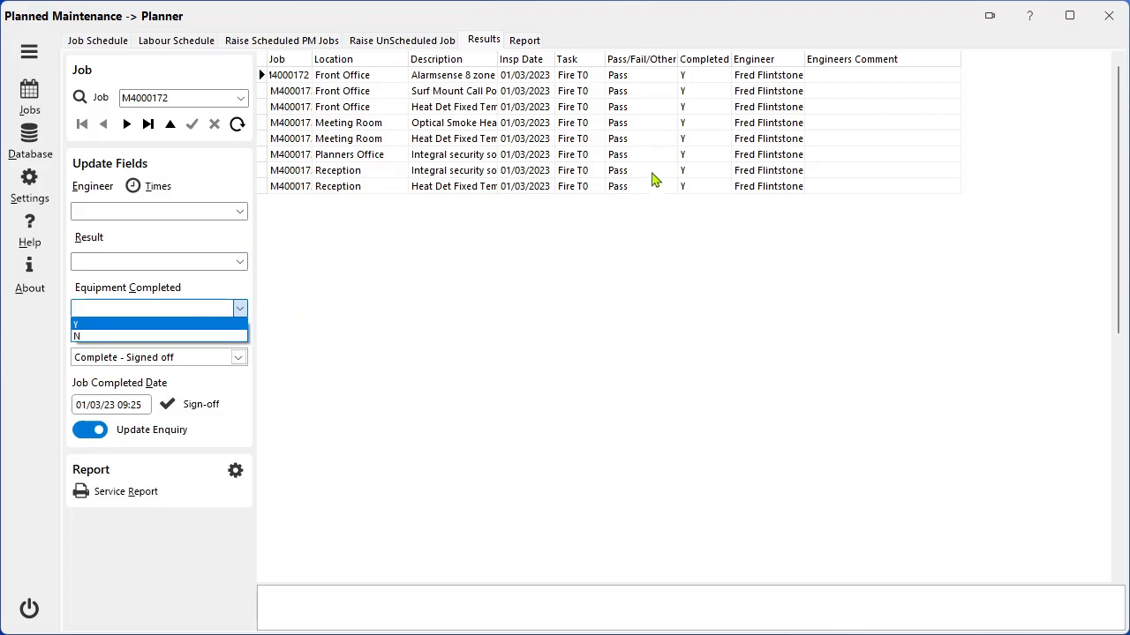
{"action": "left_click", "coordinate": [664, 131]}
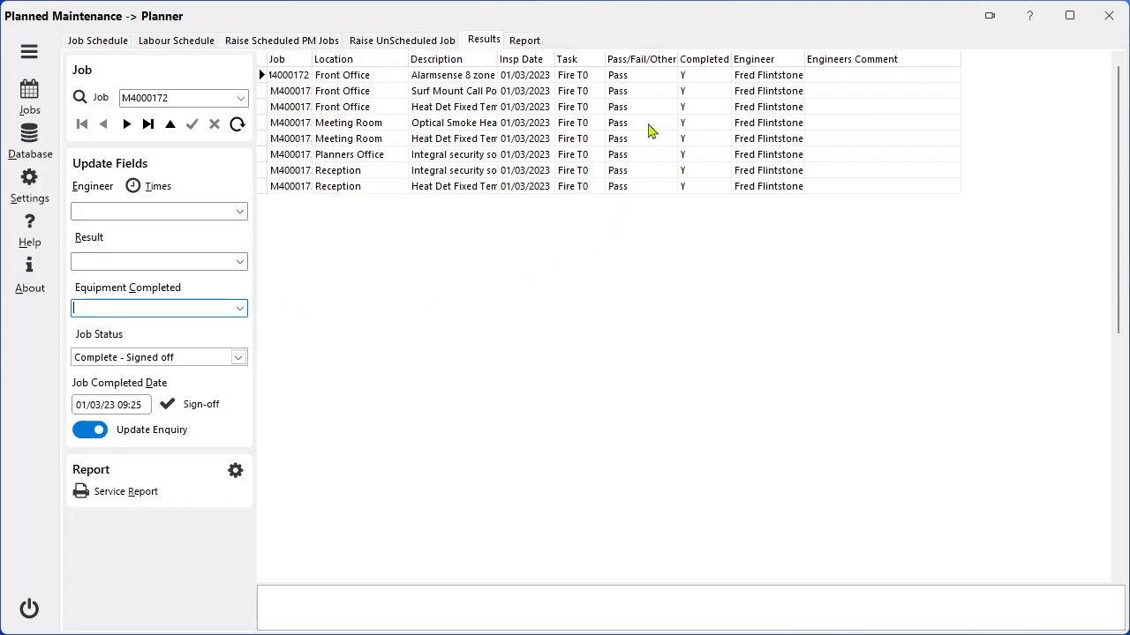
{"action": "left_click", "coordinate": [652, 123]}
{"action": "left_click", "coordinate": [667, 125]}
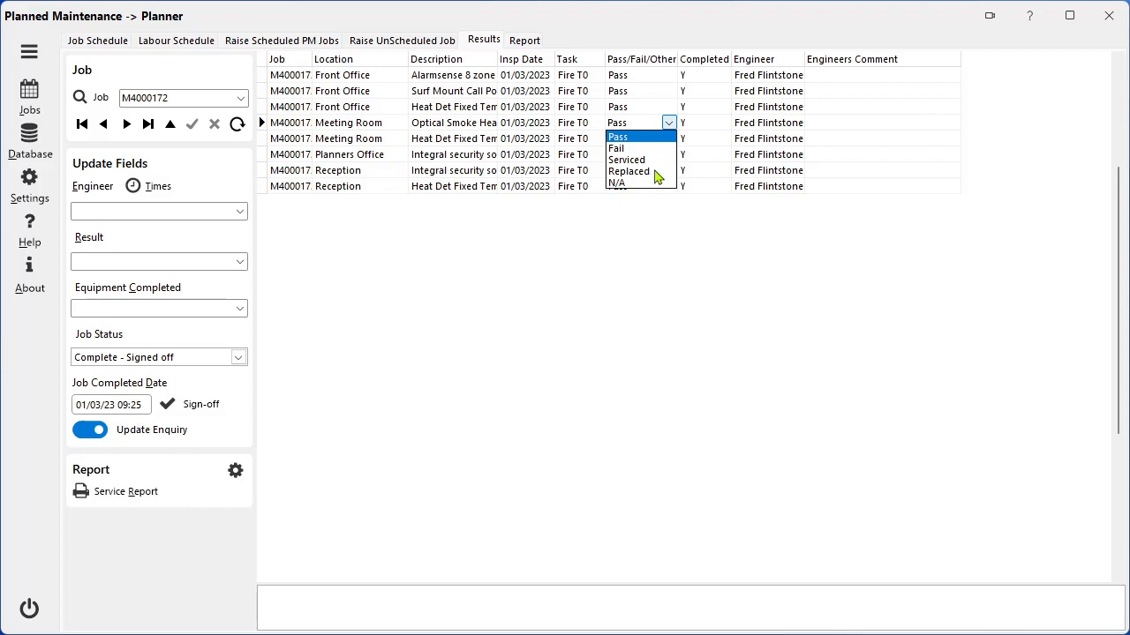
Examine the completed choices for the Meeting Room optical smoke head in the job results.
{"action": "left_click", "coordinate": [717, 128]}
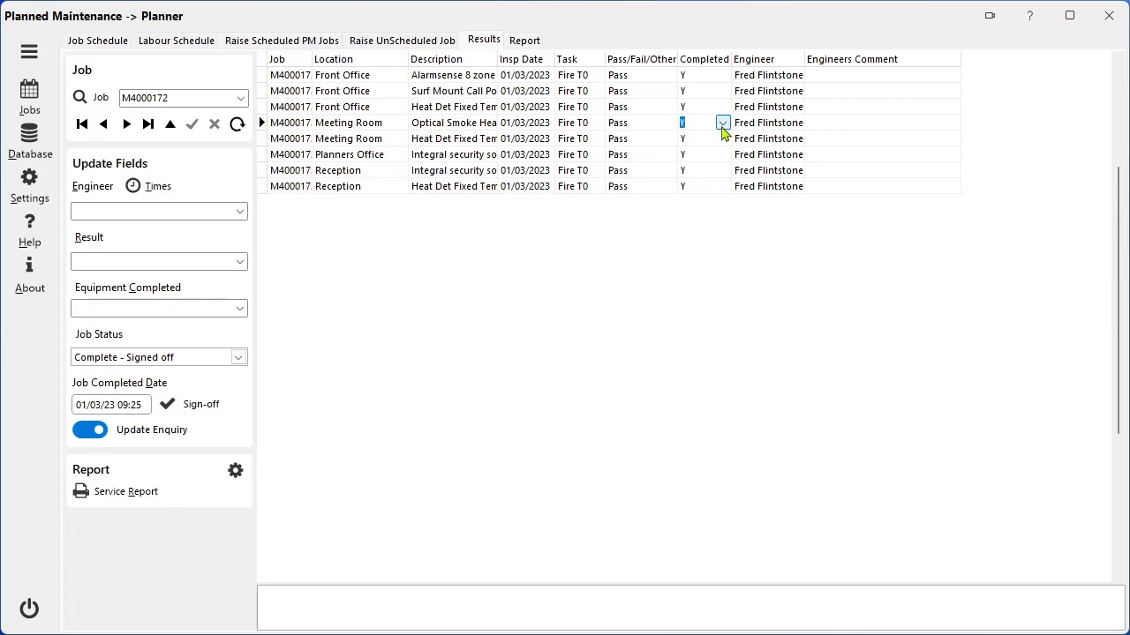
{"action": "left_click", "coordinate": [723, 124]}
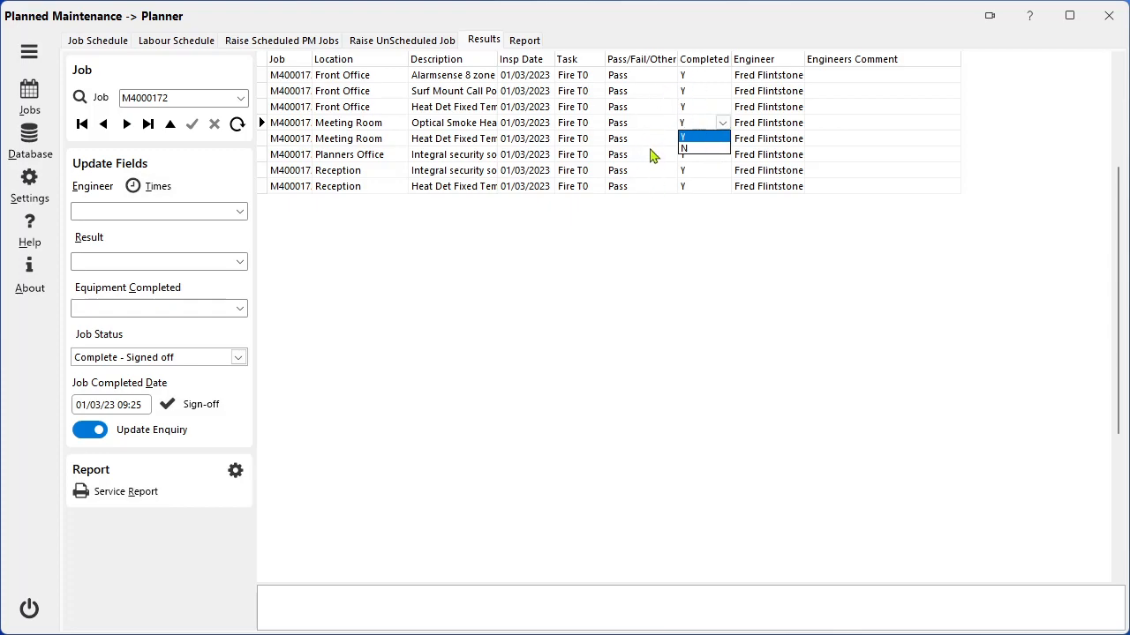
{"action": "key", "text": "shift+Tab"}
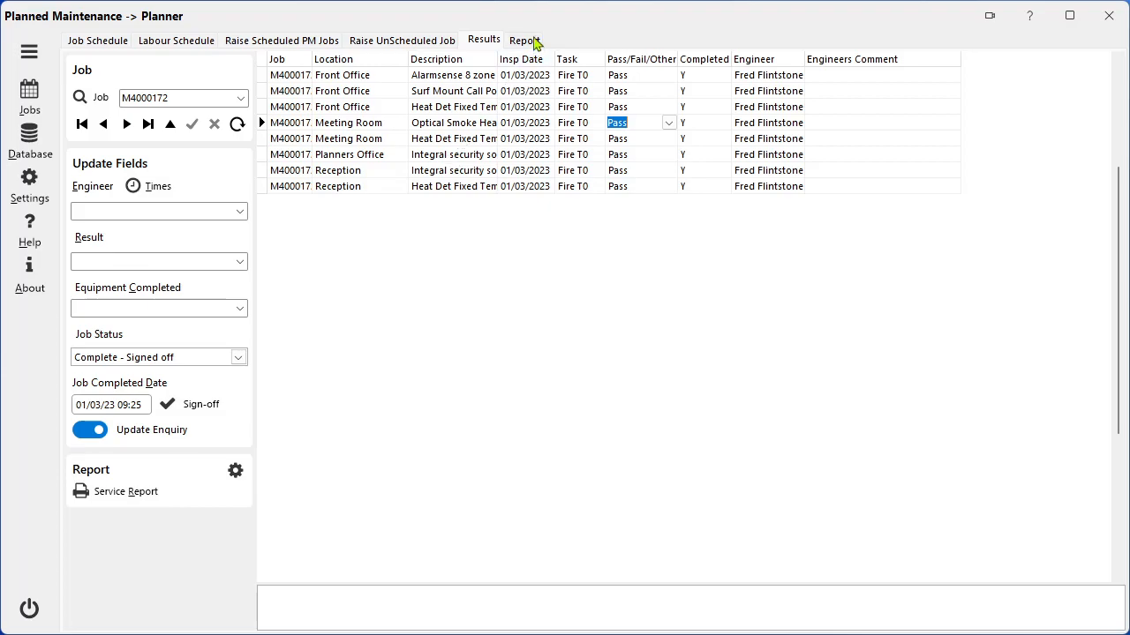
Show overdue equipment in the equipment status report and load the listed Bedrock College job of 15/03/2023 into the results.
{"action": "left_click", "coordinate": [527, 44]}
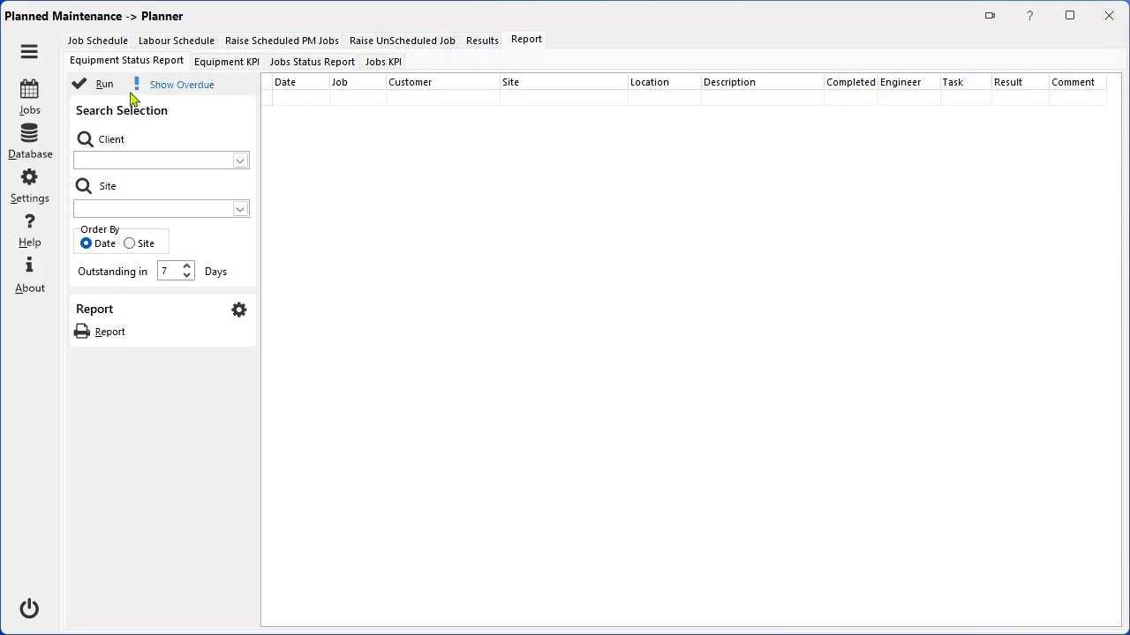
{"action": "left_click", "coordinate": [176, 92]}
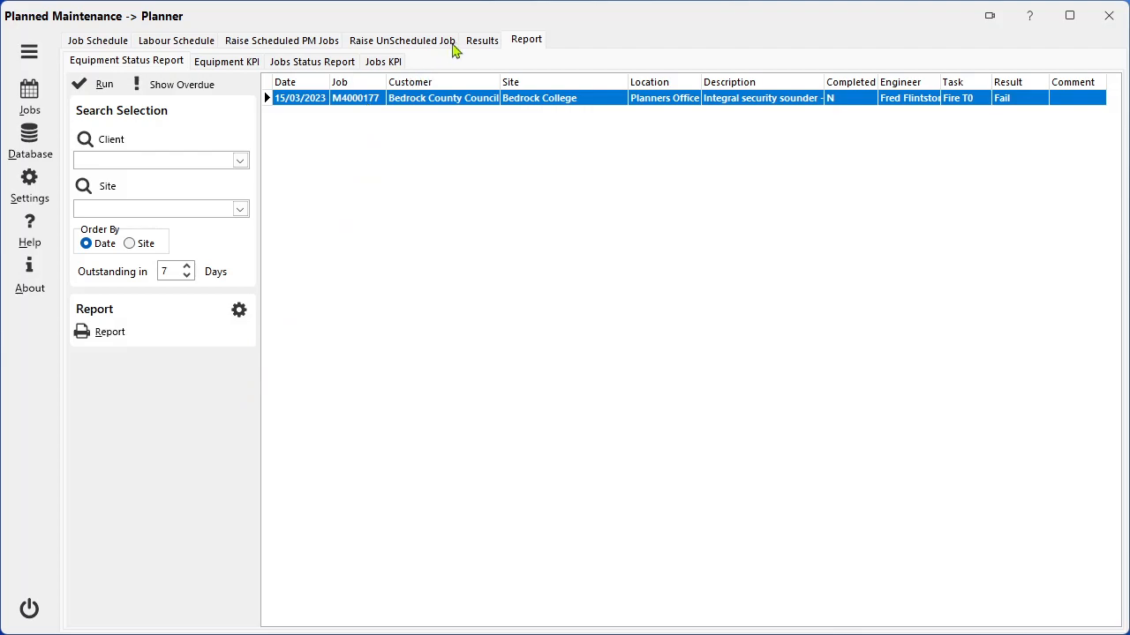
{"action": "left_click", "coordinate": [474, 44]}
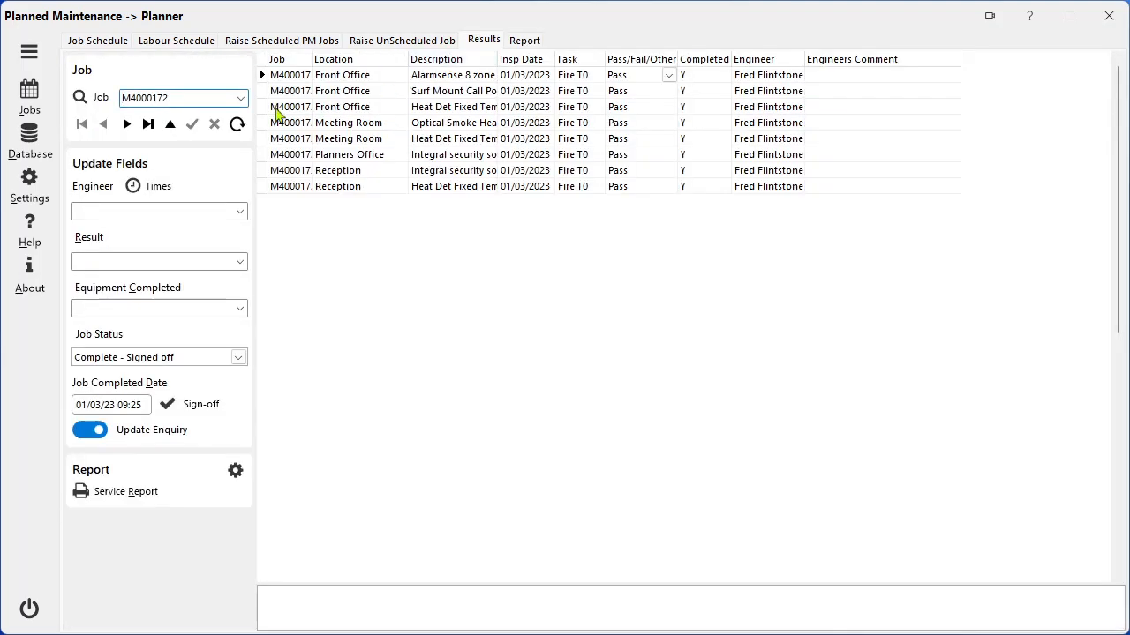
{"action": "left_click", "coordinate": [241, 100]}
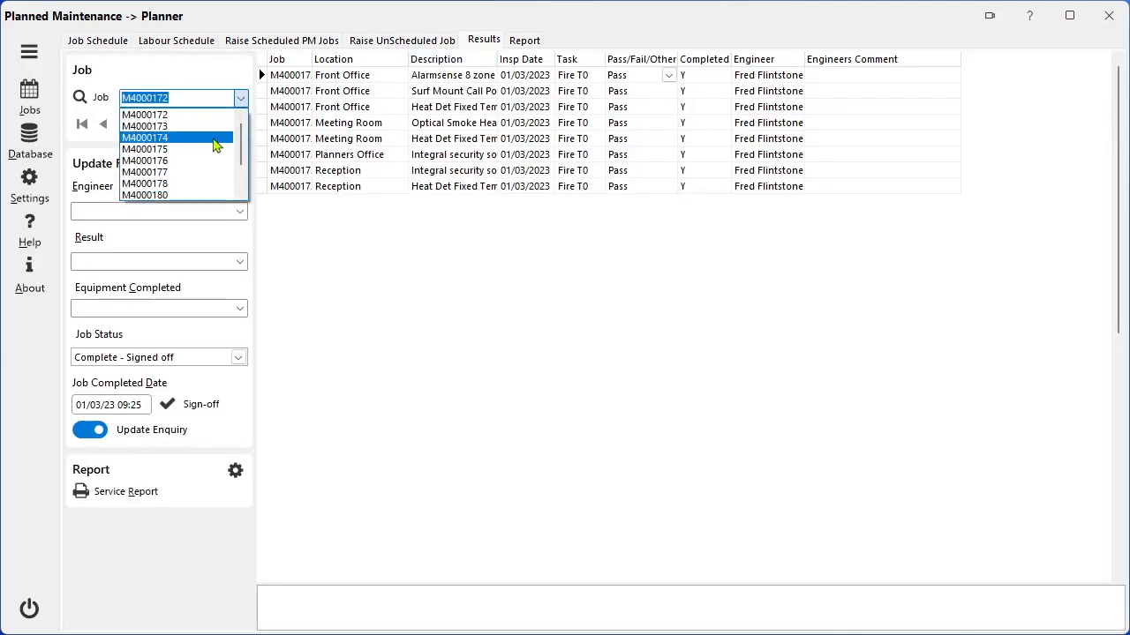
{"action": "left_click", "coordinate": [193, 175]}
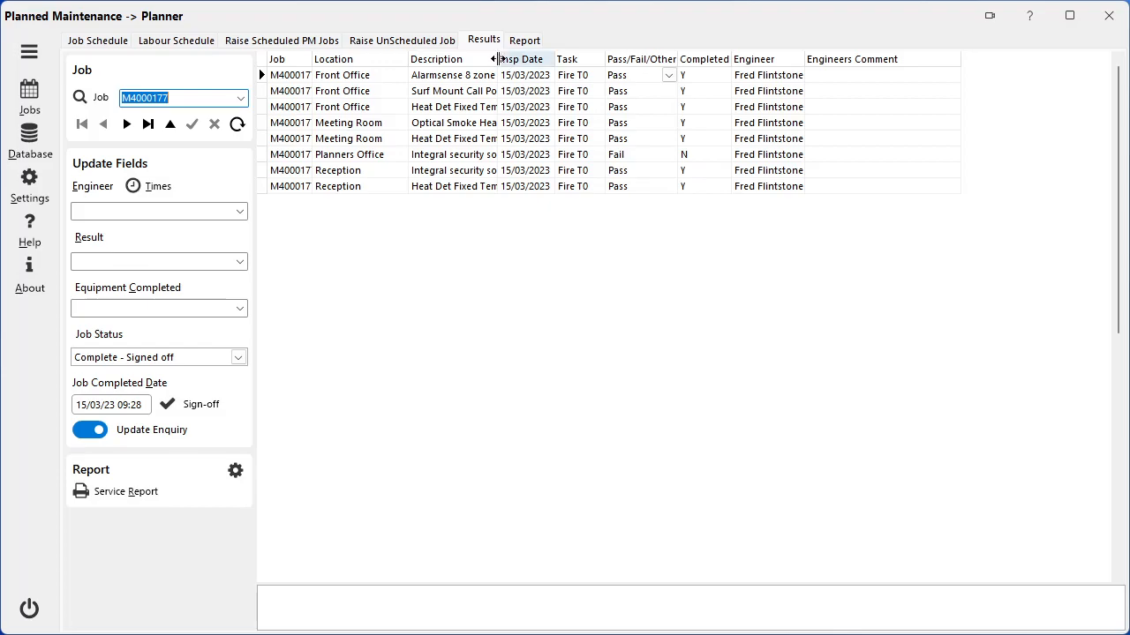
Run the equipment KPI report with the end date set to 20/03/2023 and show the service results as a pie chart.
{"action": "left_click", "coordinate": [528, 41]}
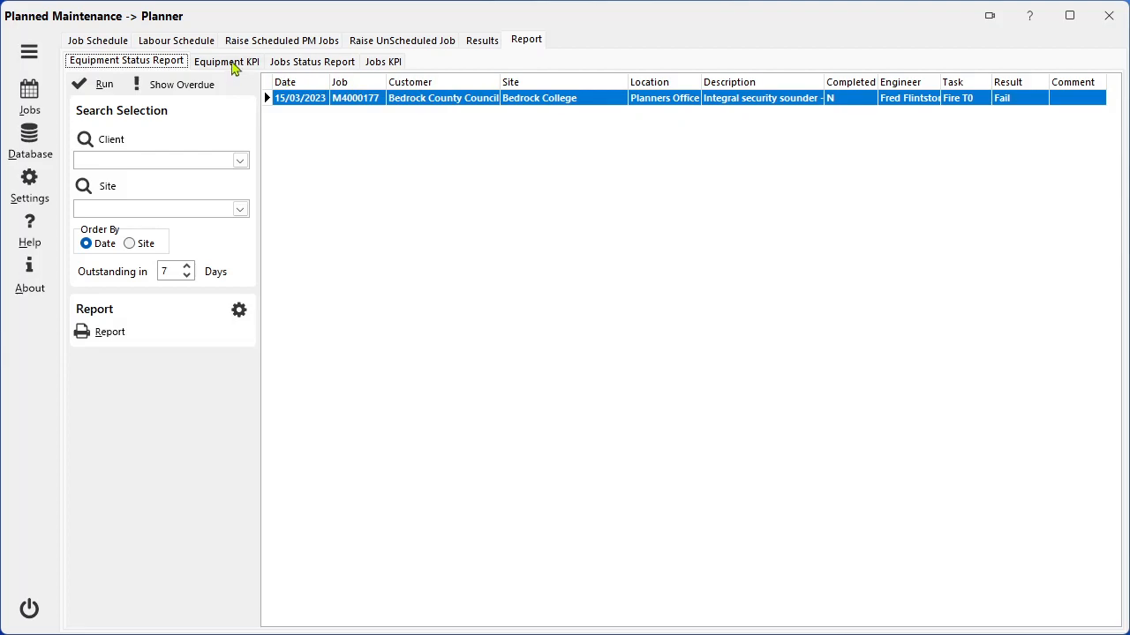
{"action": "left_click", "coordinate": [227, 62]}
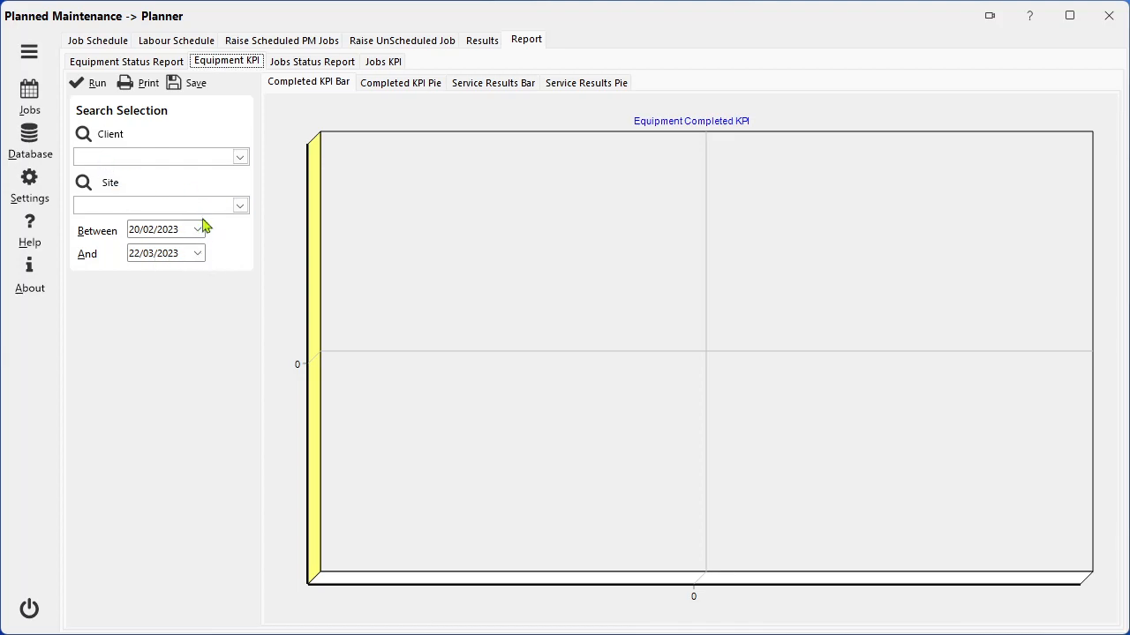
{"action": "left_click", "coordinate": [77, 88]}
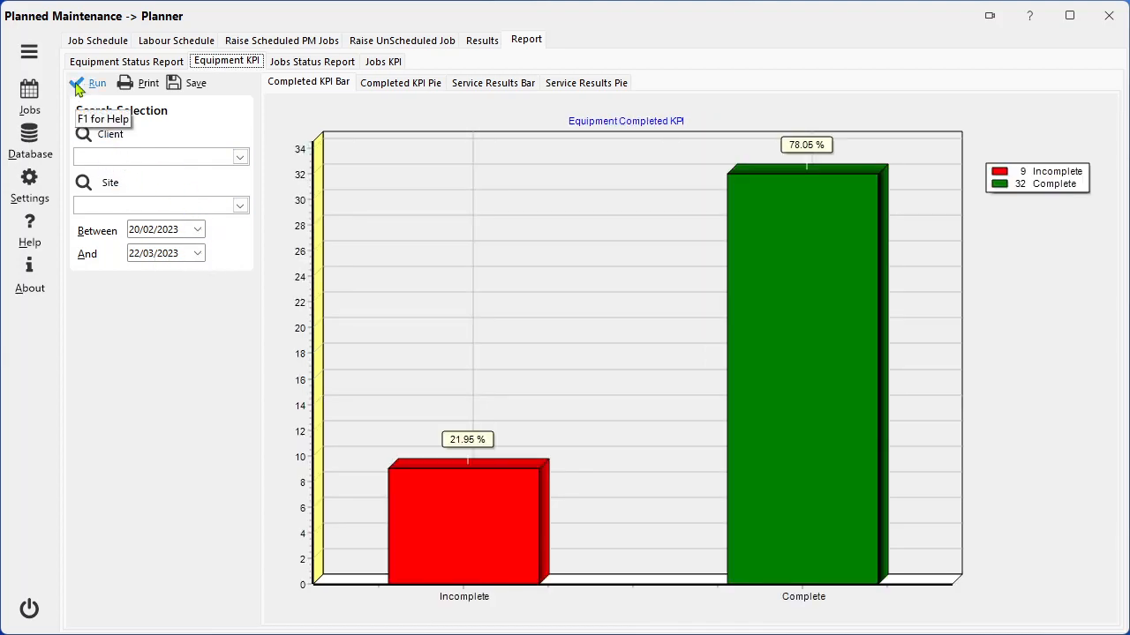
{"action": "left_click", "coordinate": [198, 253]}
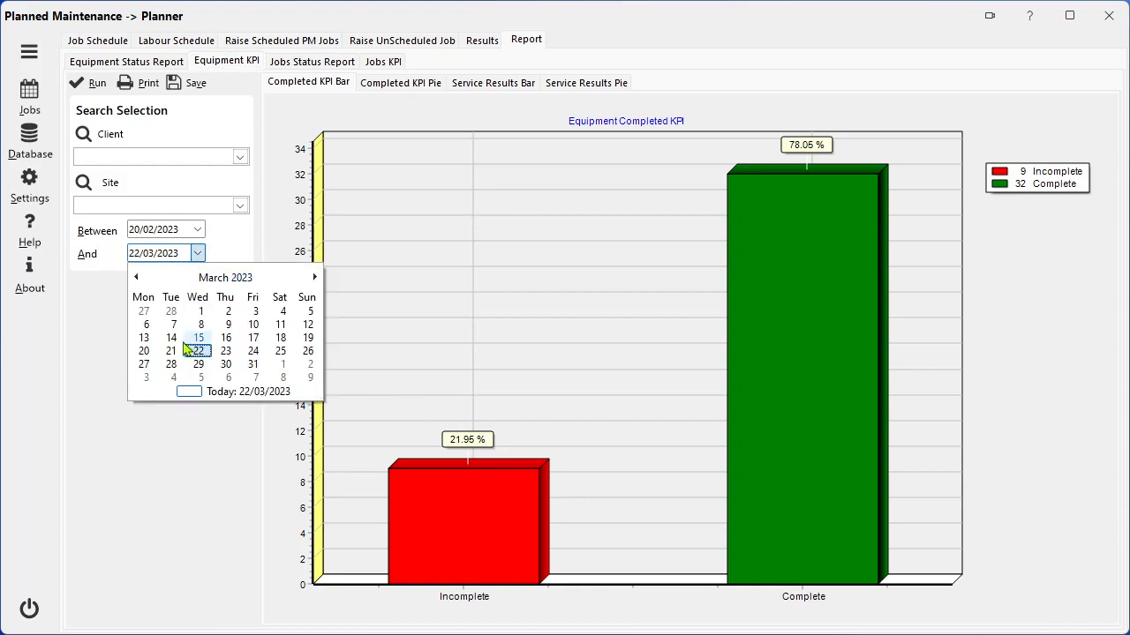
{"action": "left_click", "coordinate": [143, 352]}
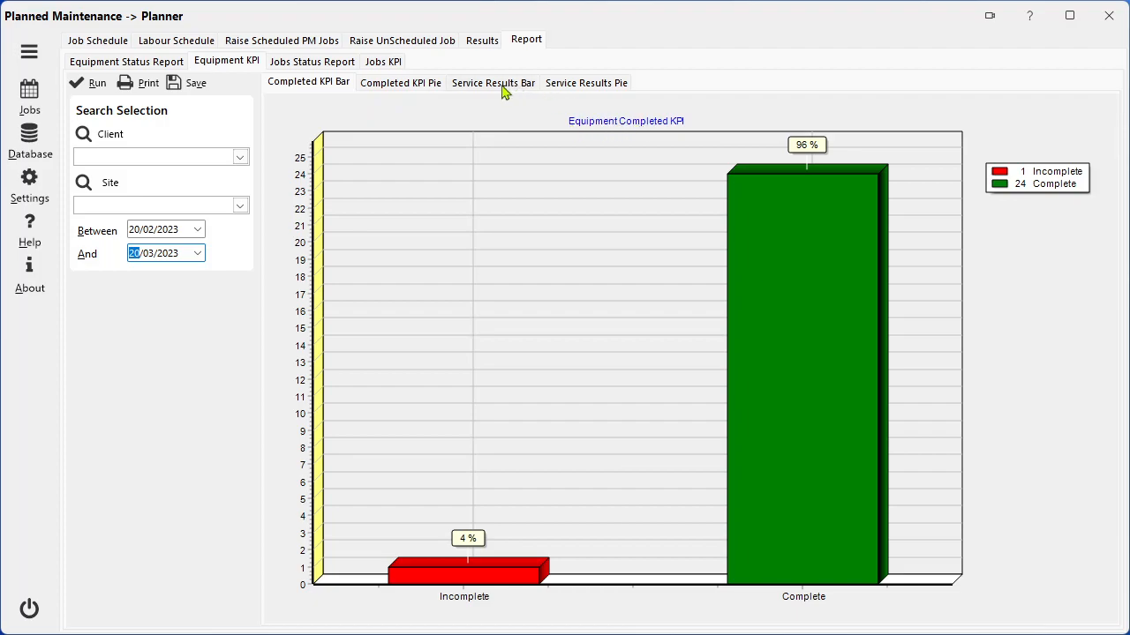
{"action": "left_click", "coordinate": [572, 86]}
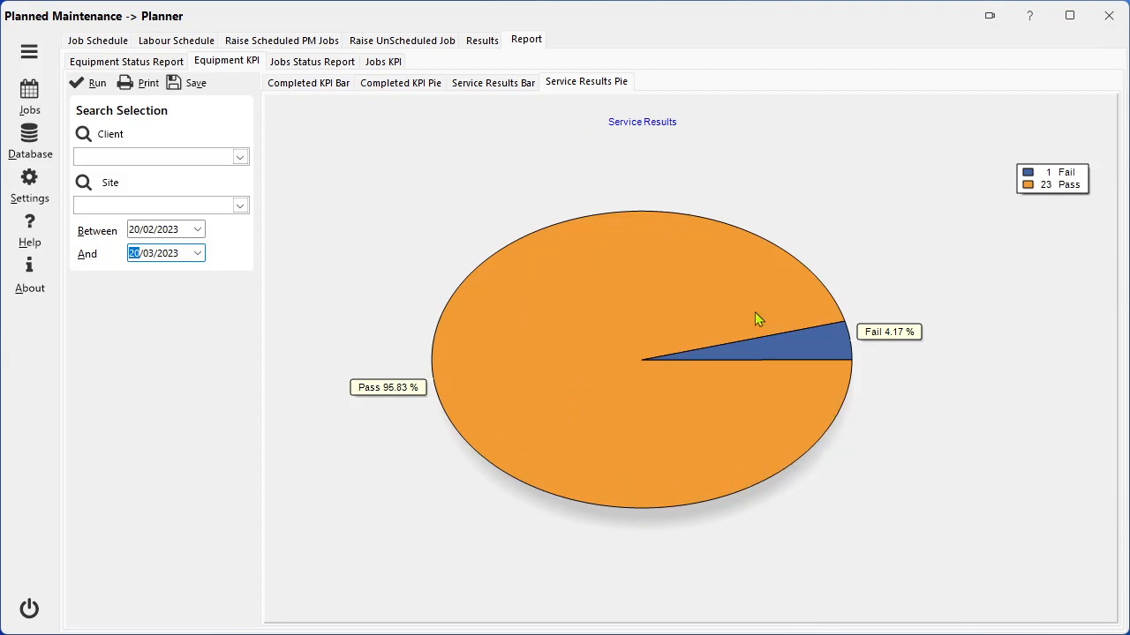
View the jobs status report page, and run the jobs KPI bar chart with the end date set to 20/03/2023.
{"action": "left_click", "coordinate": [318, 64]}
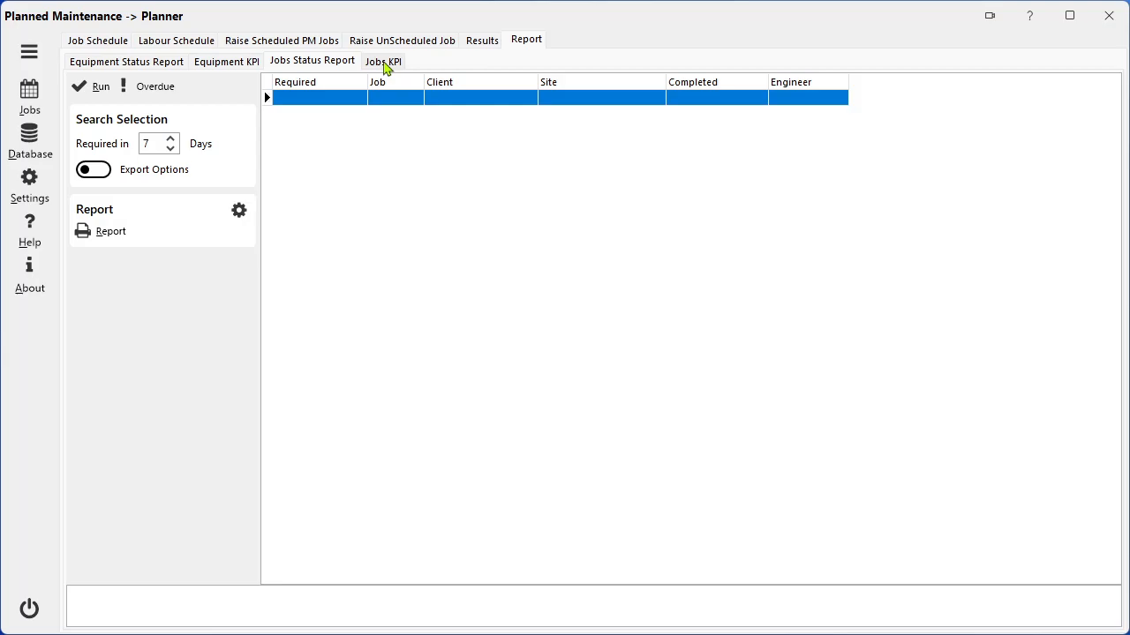
{"action": "left_click", "coordinate": [385, 63]}
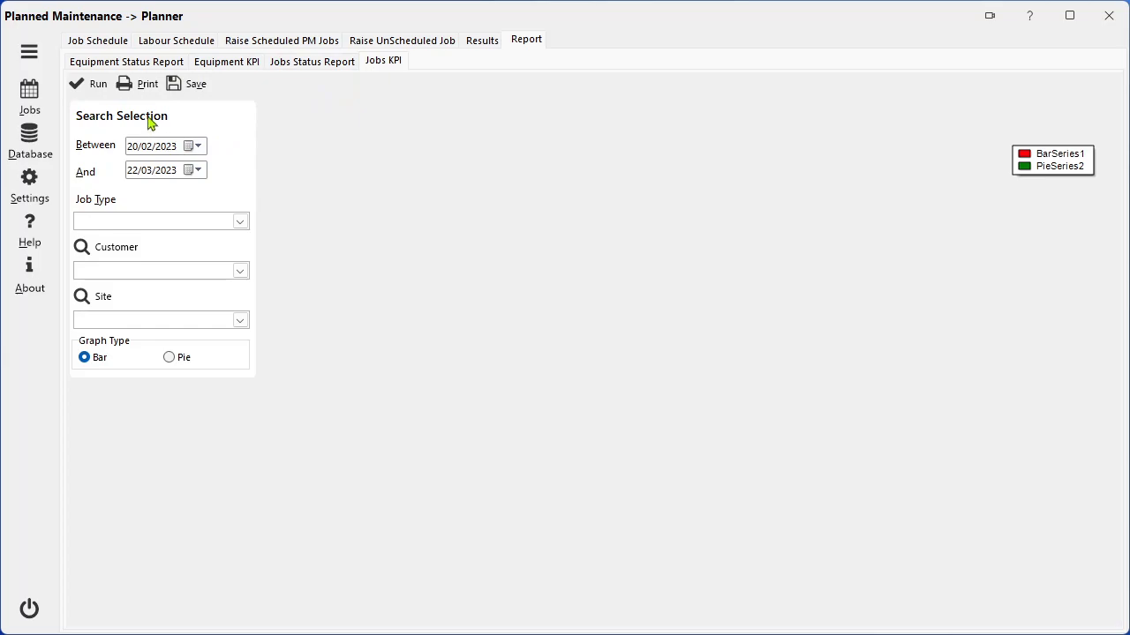
{"action": "left_click", "coordinate": [90, 88]}
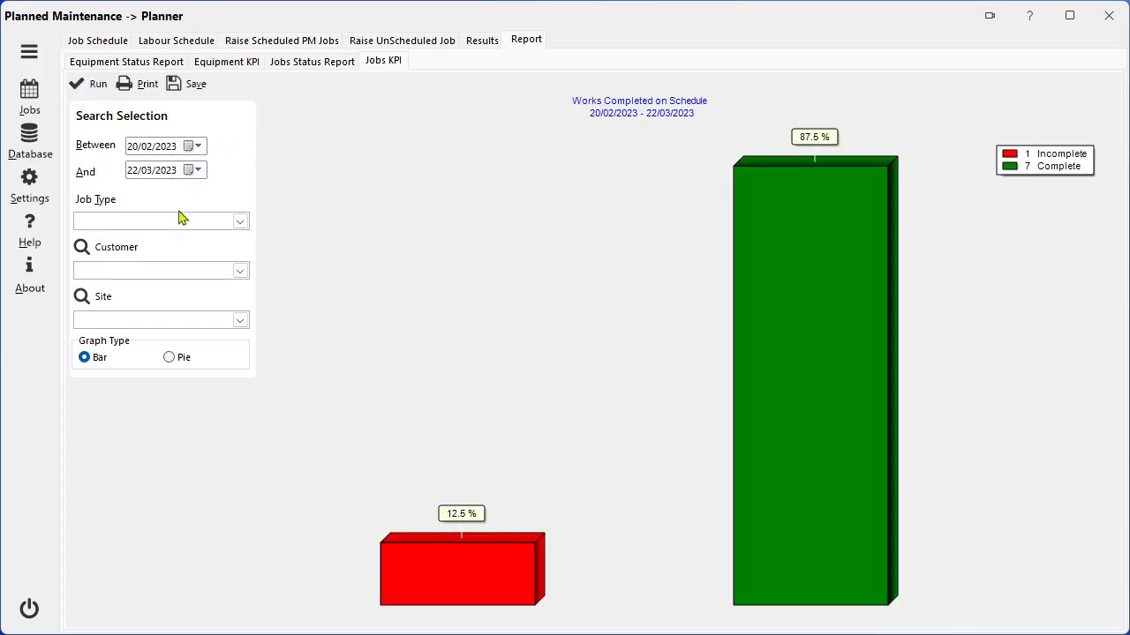
{"action": "left_click", "coordinate": [200, 170]}
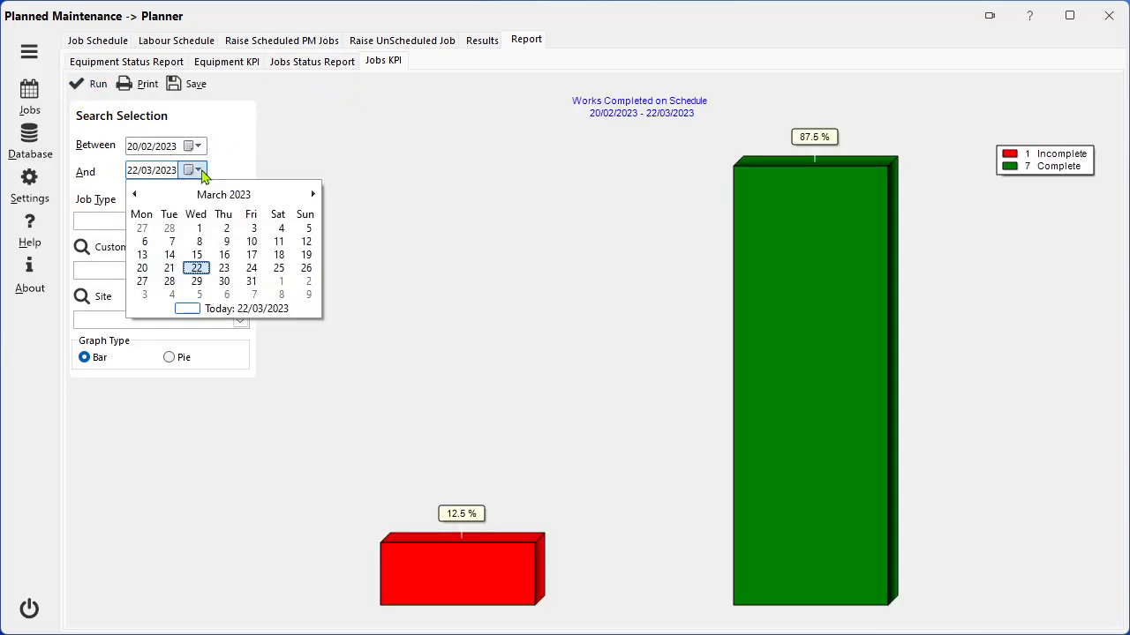
{"action": "left_click", "coordinate": [144, 269]}
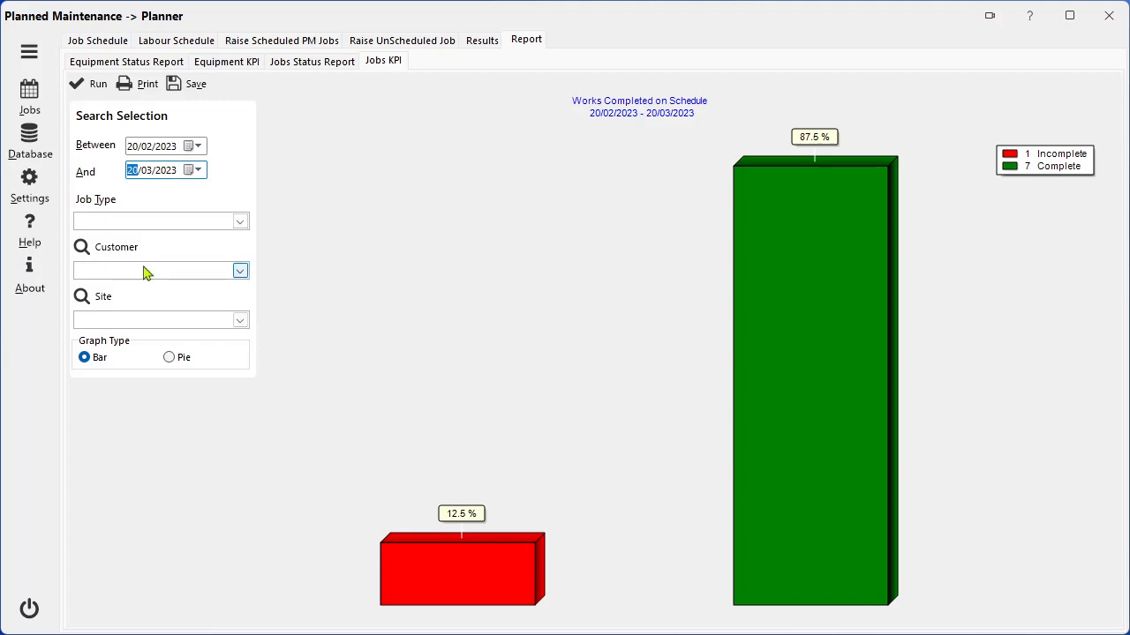